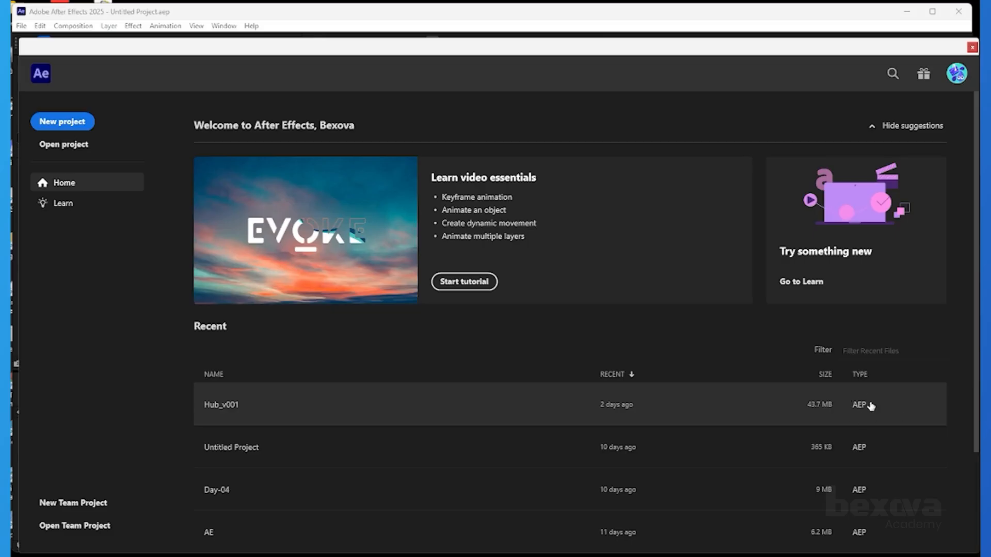
Look through the recent projects on the Home screen and close it to reveal the empty workspace.
{"action": "scroll", "coordinate": [871, 406], "scroll_direction": "down", "scroll_amount": 3}
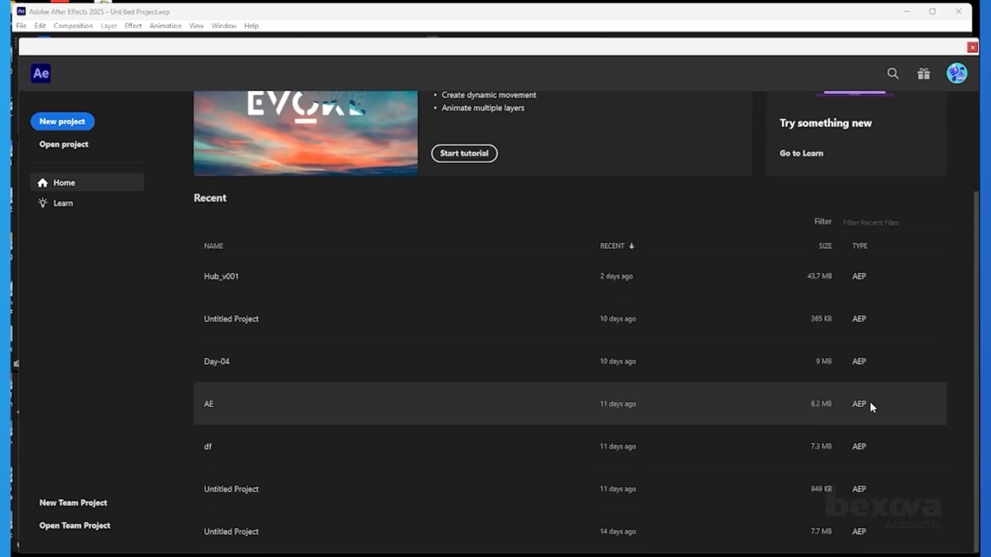
{"action": "scroll", "coordinate": [873, 438], "scroll_direction": "up", "scroll_amount": 2}
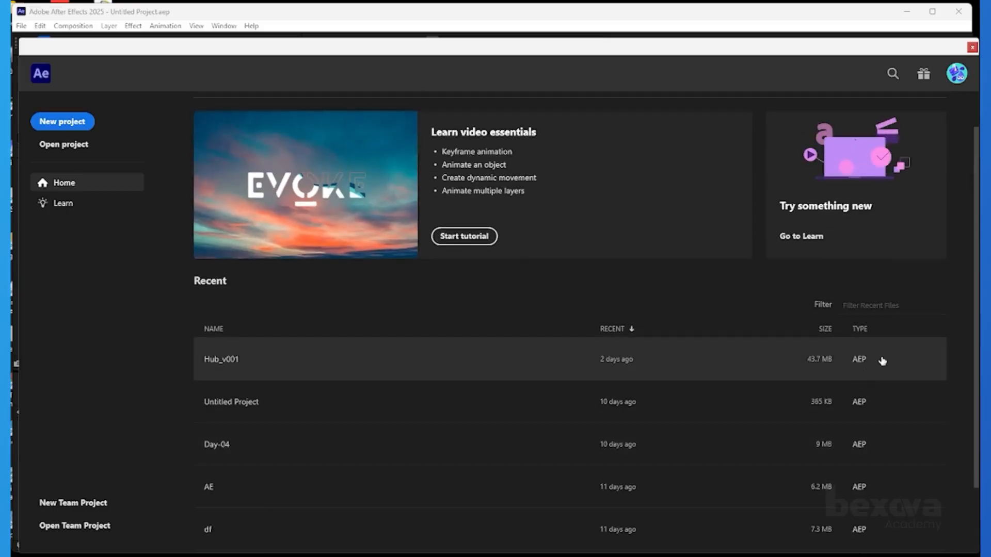
{"action": "scroll", "coordinate": [897, 352], "scroll_direction": "up", "scroll_amount": 2}
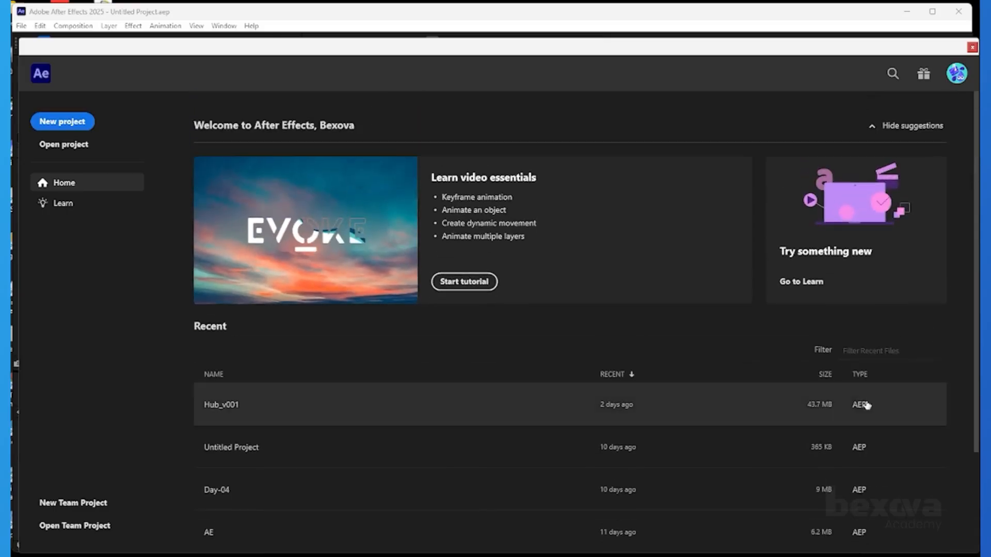
{"action": "scroll", "coordinate": [865, 400], "scroll_direction": "down", "scroll_amount": 3}
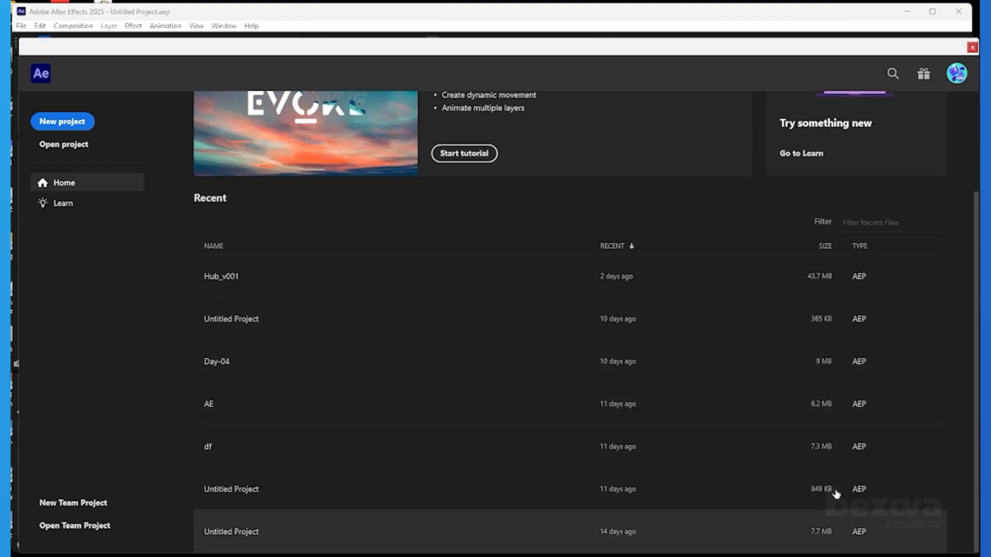
{"action": "scroll", "coordinate": [814, 259], "scroll_direction": "up", "scroll_amount": 2}
{"action": "scroll", "coordinate": [816, 262], "scroll_direction": "up", "scroll_amount": 2}
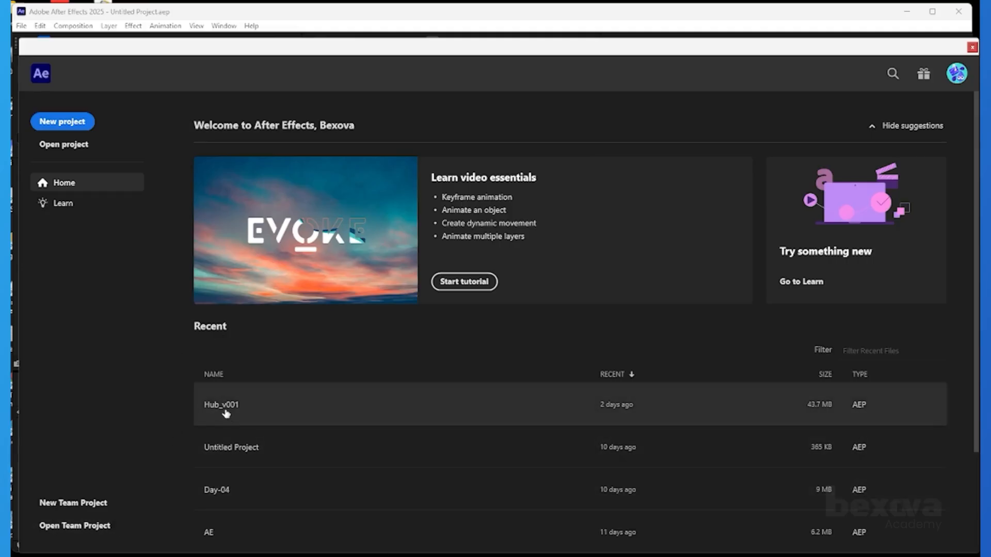
{"action": "left_click", "coordinate": [972, 48]}
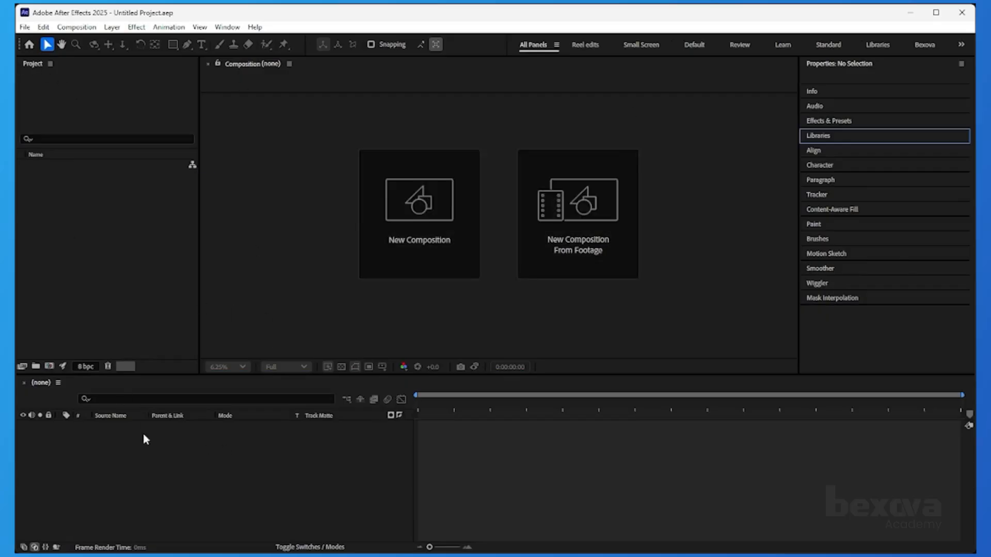
{"action": "left_click", "coordinate": [340, 453]}
{"action": "left_click", "coordinate": [122, 239]}
{"action": "left_click", "coordinate": [284, 186]}
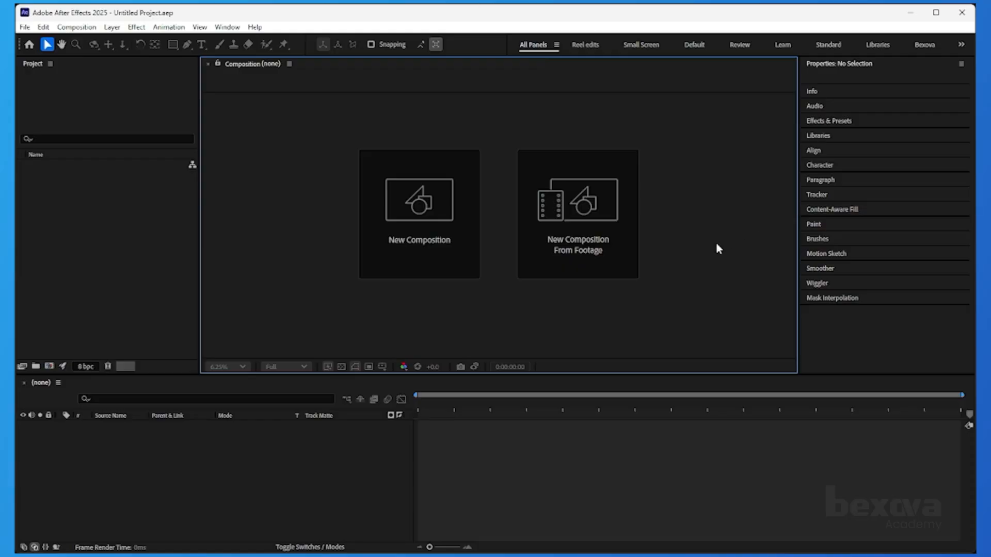
Switch the interface to the Animation workspace.
{"action": "left_click", "coordinate": [227, 28]}
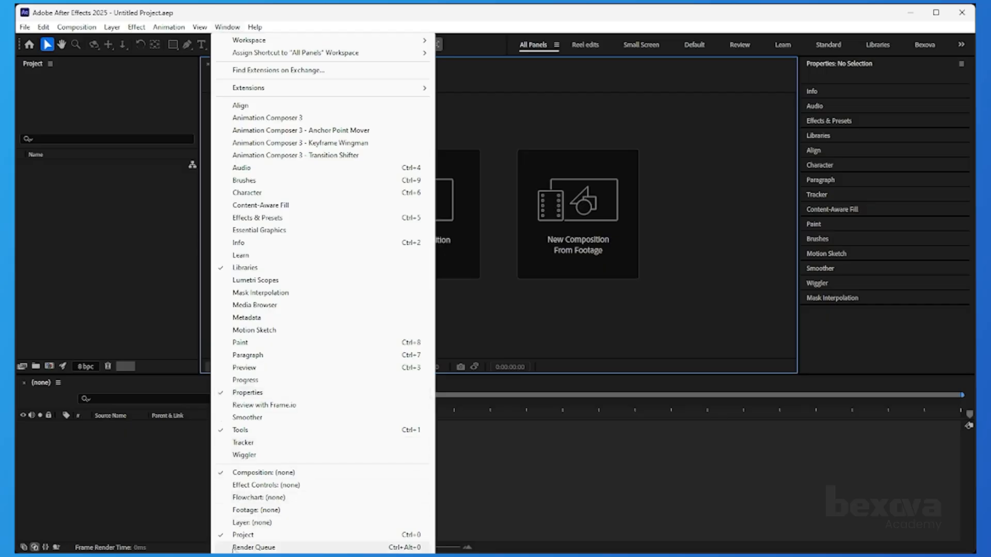
{"action": "mouse_move", "coordinate": [247, 46]}
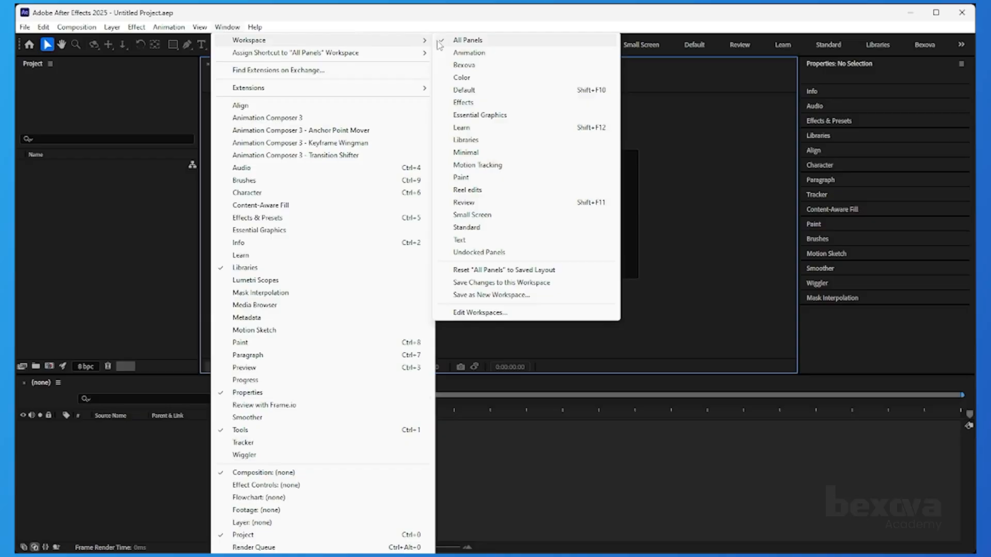
{"action": "left_click", "coordinate": [482, 57]}
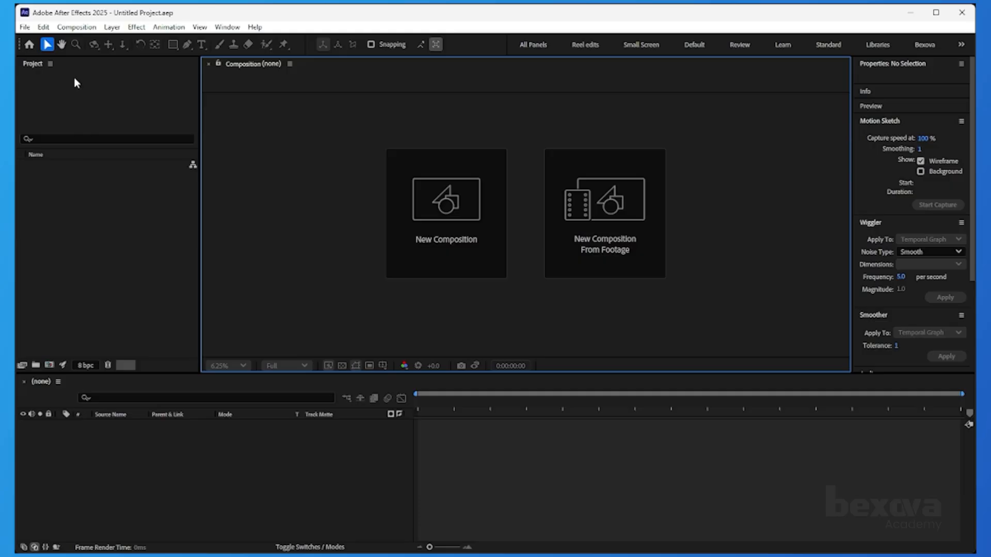
Look through the stacked animation panels and collapse the Motion Sketch and Wiggler panels.
{"action": "scroll", "coordinate": [881, 162], "scroll_direction": "down", "scroll_amount": 5}
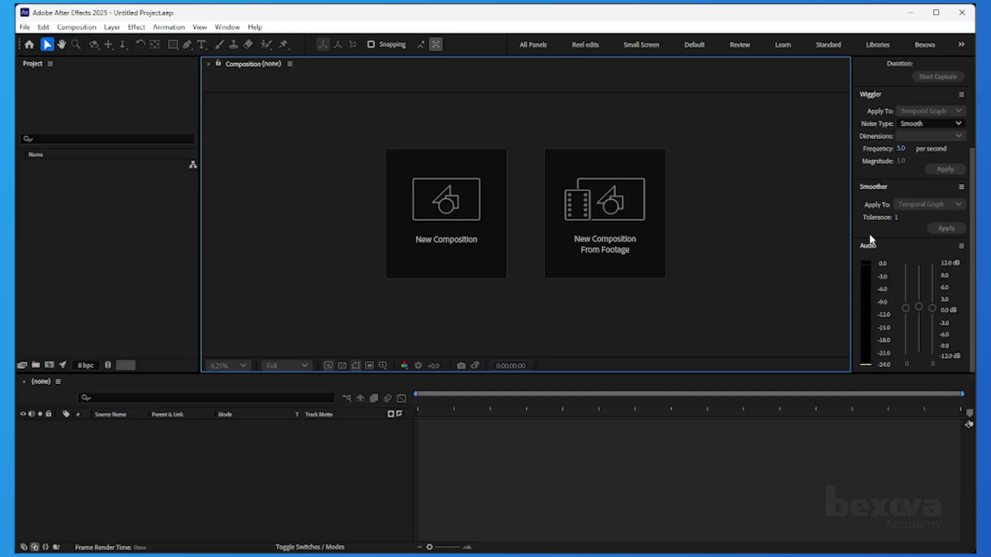
{"action": "scroll", "coordinate": [871, 237], "scroll_direction": "up", "scroll_amount": 3}
{"action": "left_click", "coordinate": [878, 122]}
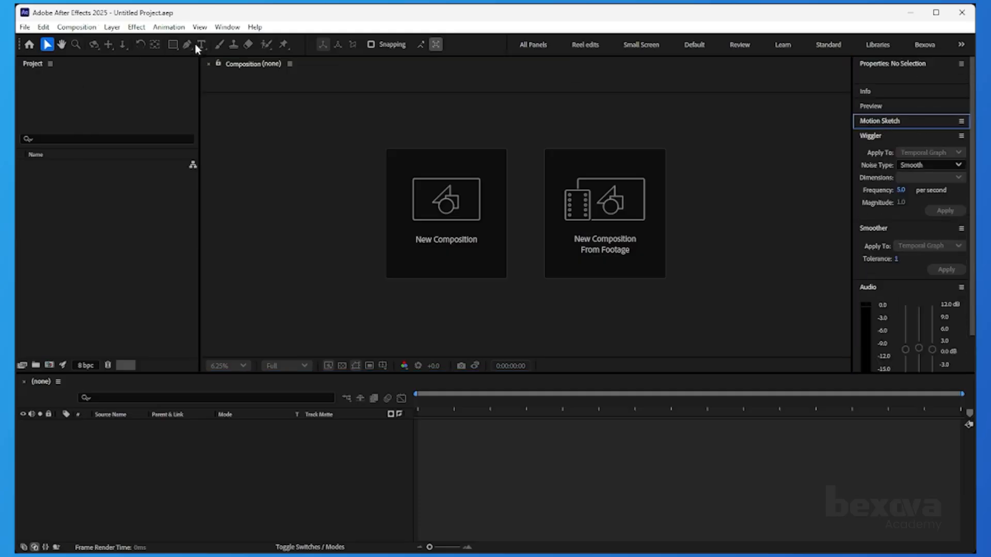
{"action": "left_click", "coordinate": [865, 135]}
Return to the All Panels workspace and close its Composition panel.
{"action": "left_click", "coordinate": [227, 27]}
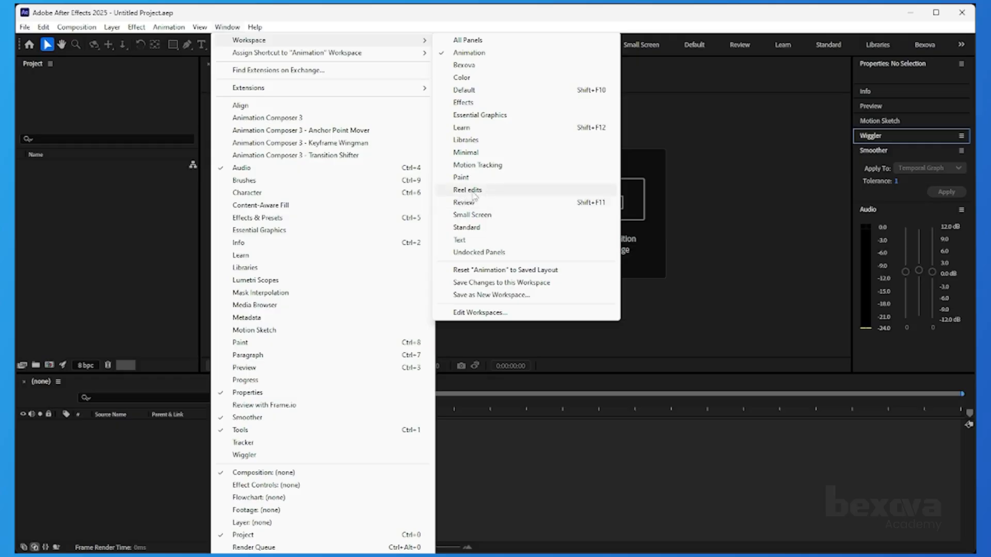
{"action": "left_click", "coordinate": [467, 40]}
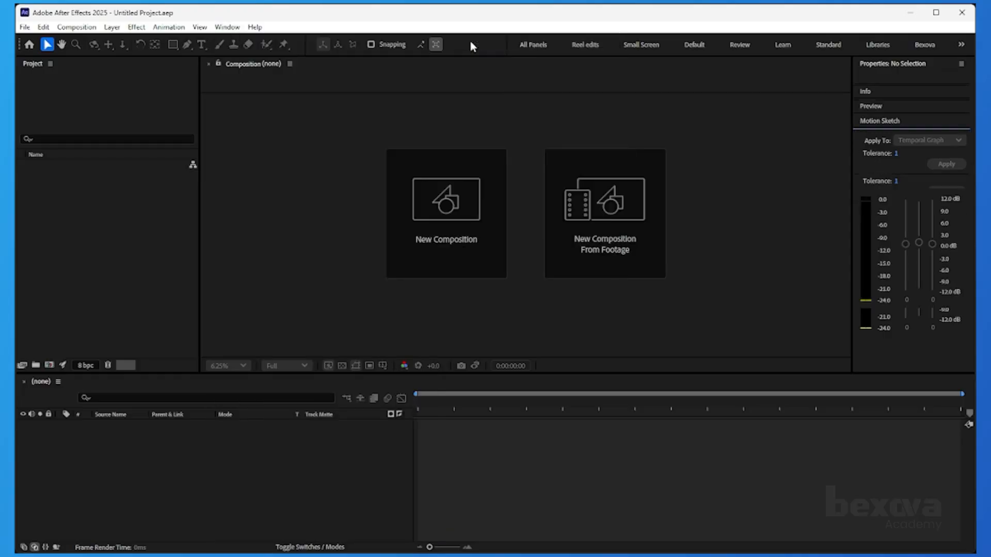
{"action": "left_click", "coordinate": [289, 64]}
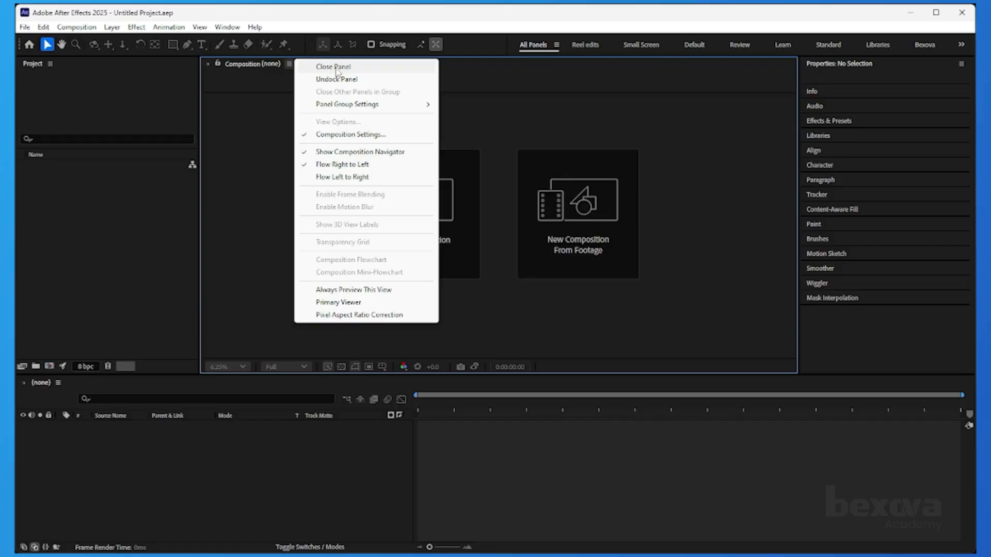
{"action": "left_click", "coordinate": [336, 67]}
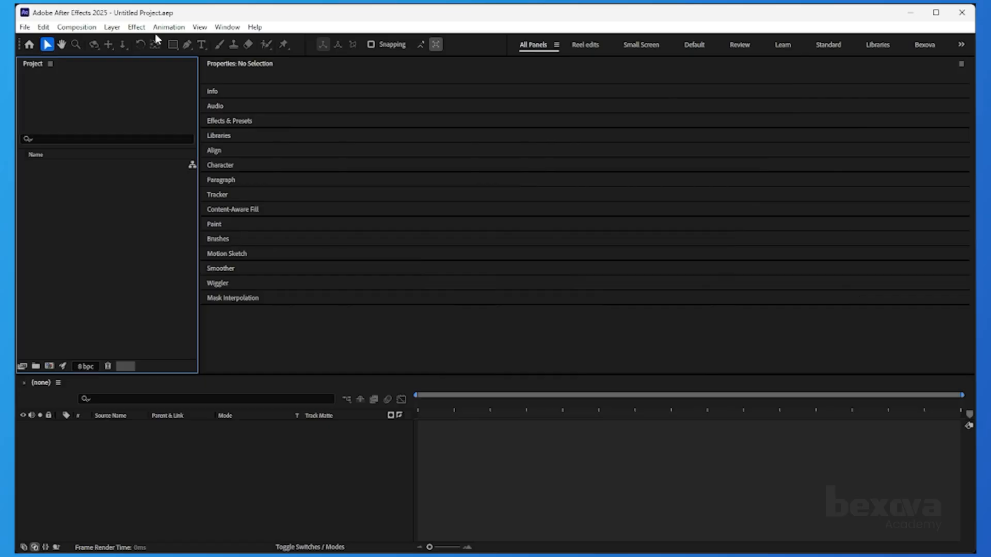
Reset the All Panels workspace to its saved layout.
{"action": "left_click", "coordinate": [229, 29]}
{"action": "mouse_move", "coordinate": [248, 41]}
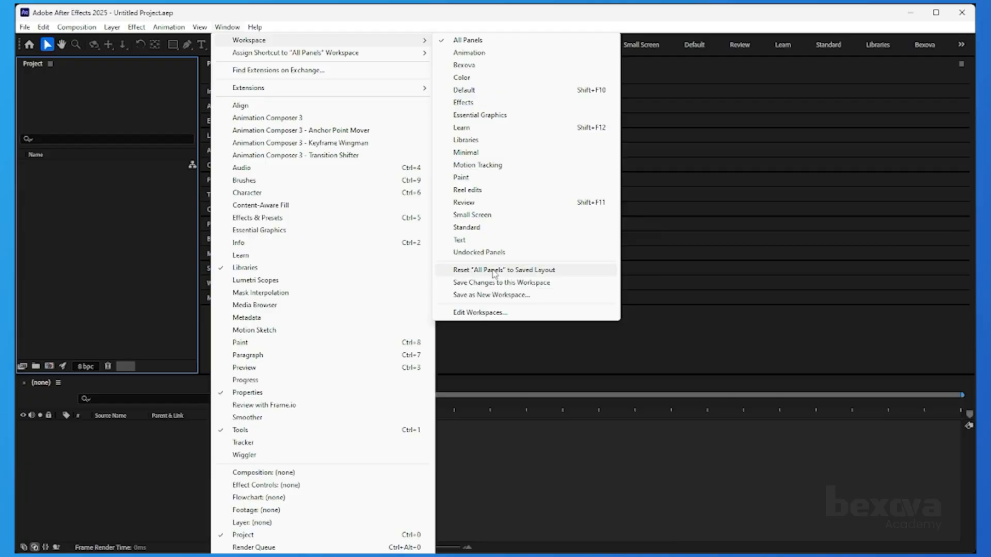
{"action": "left_click", "coordinate": [494, 274]}
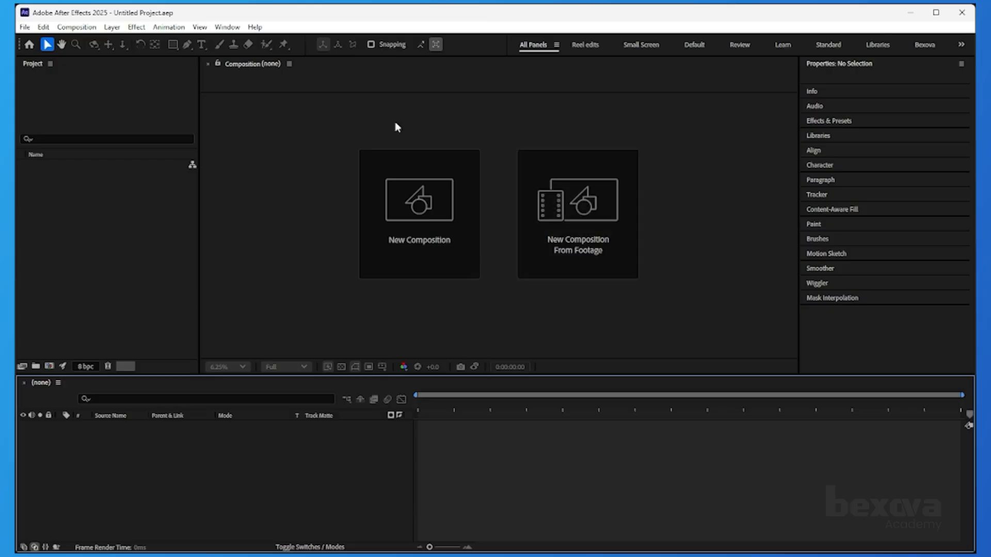
{"action": "left_click", "coordinate": [230, 28]}
{"action": "mouse_move", "coordinate": [243, 40]}
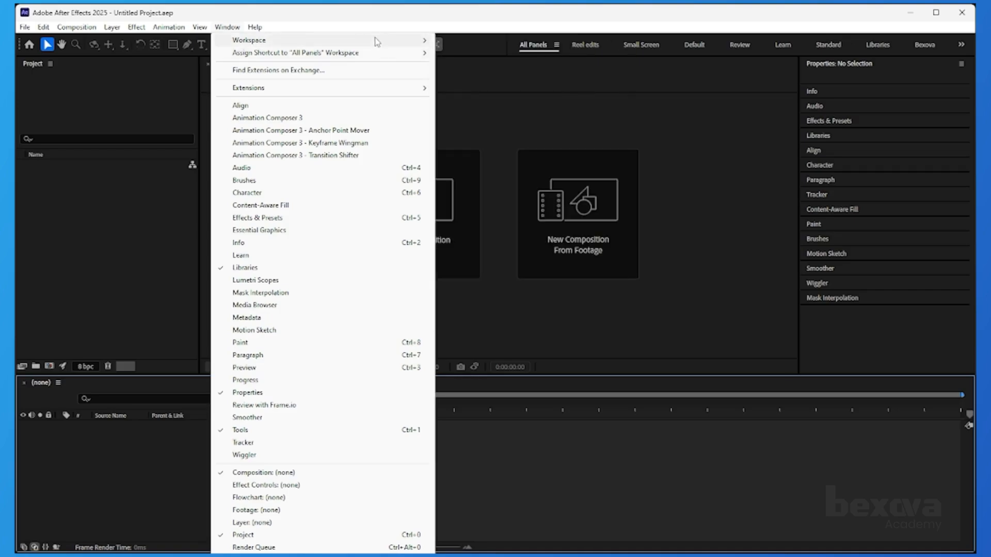
{"action": "mouse_move", "coordinate": [376, 41]}
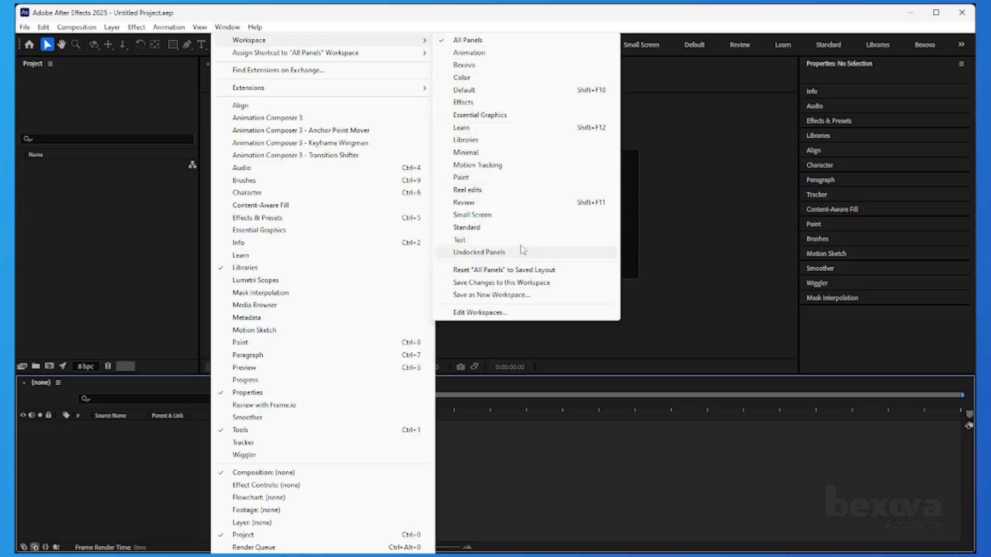
{"action": "left_click", "coordinate": [772, 148]}
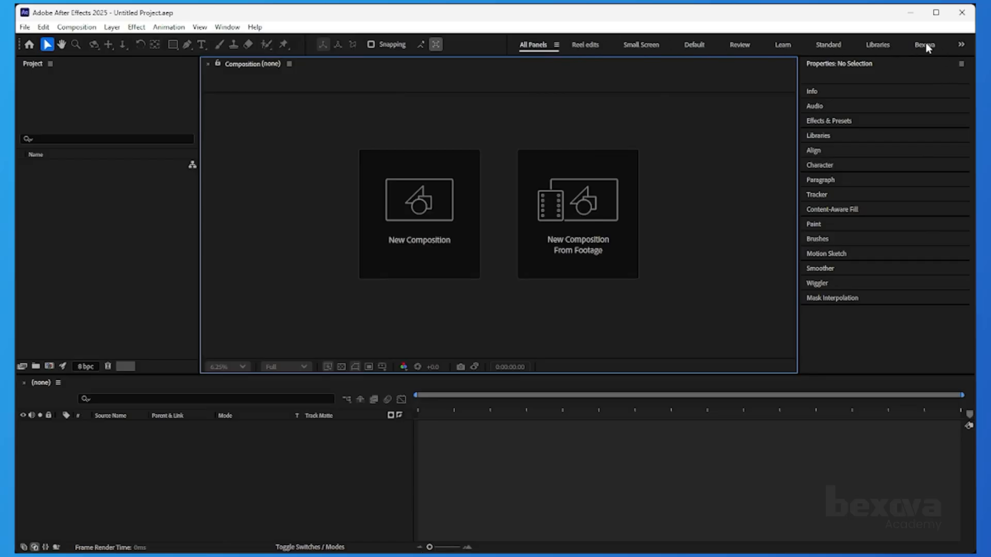
Reorder the workspace bar in Edit Workspaces so that Reel edits comes before All Panels.
{"action": "left_click", "coordinate": [961, 46]}
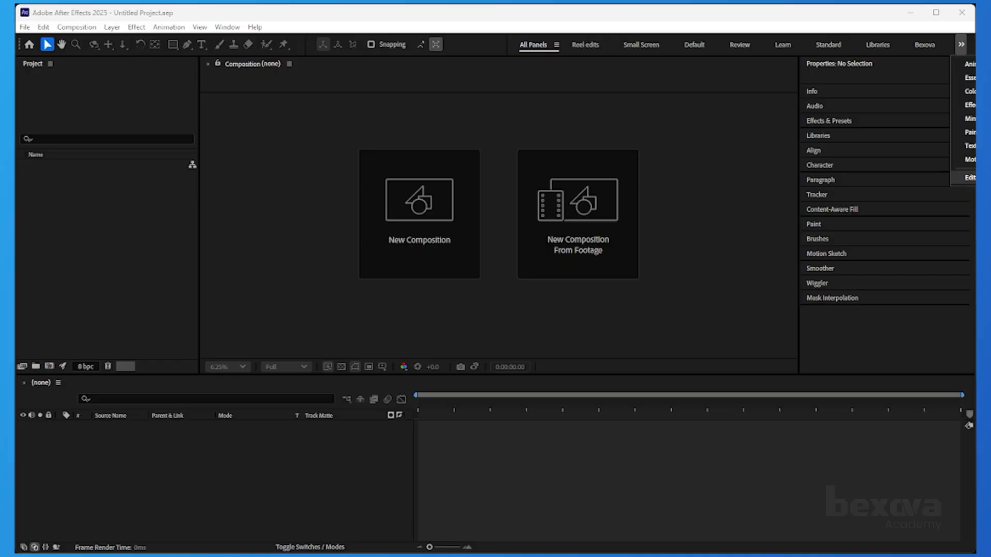
{"action": "left_click", "coordinate": [970, 177]}
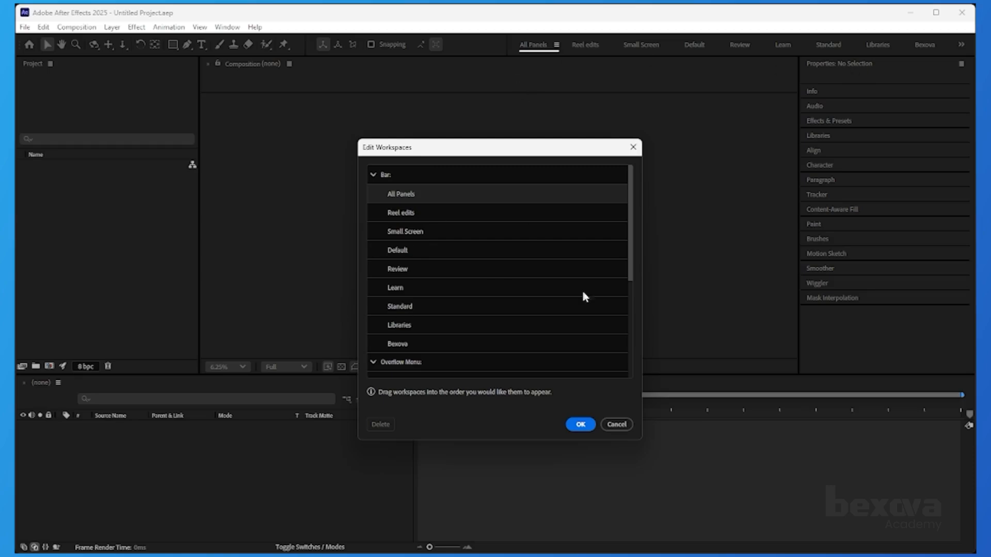
{"action": "double_click", "coordinate": [401, 211]}
{"action": "left_click", "coordinate": [435, 228]}
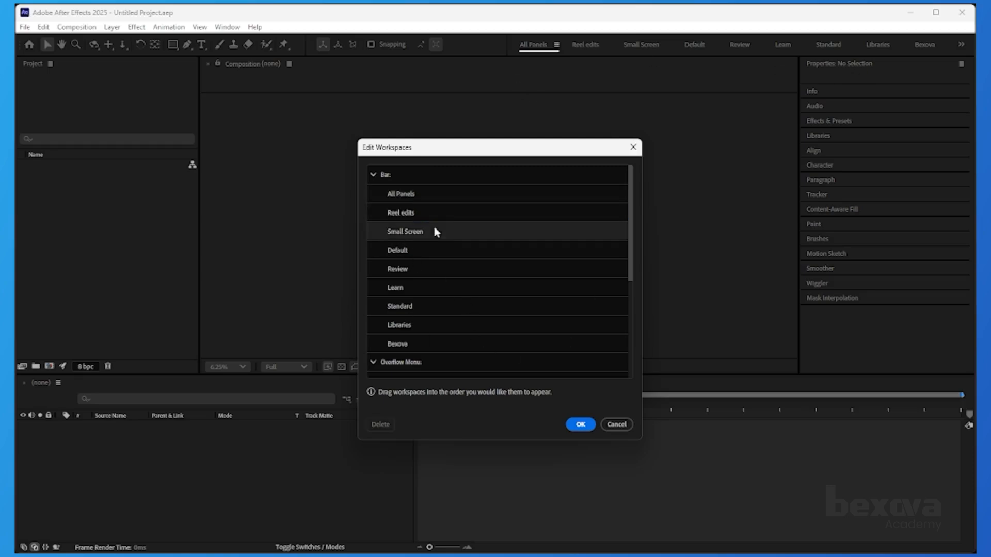
{"action": "left_click", "coordinate": [471, 217]}
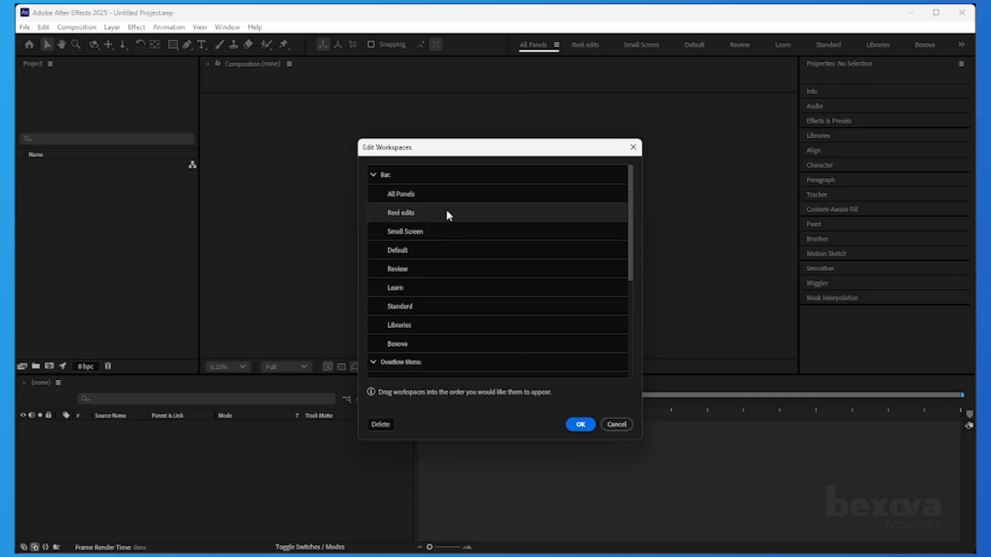
{"action": "left_click_drag", "start_coordinate": [450, 210], "coordinate": [445, 188]}
{"action": "left_click", "coordinate": [588, 426]}
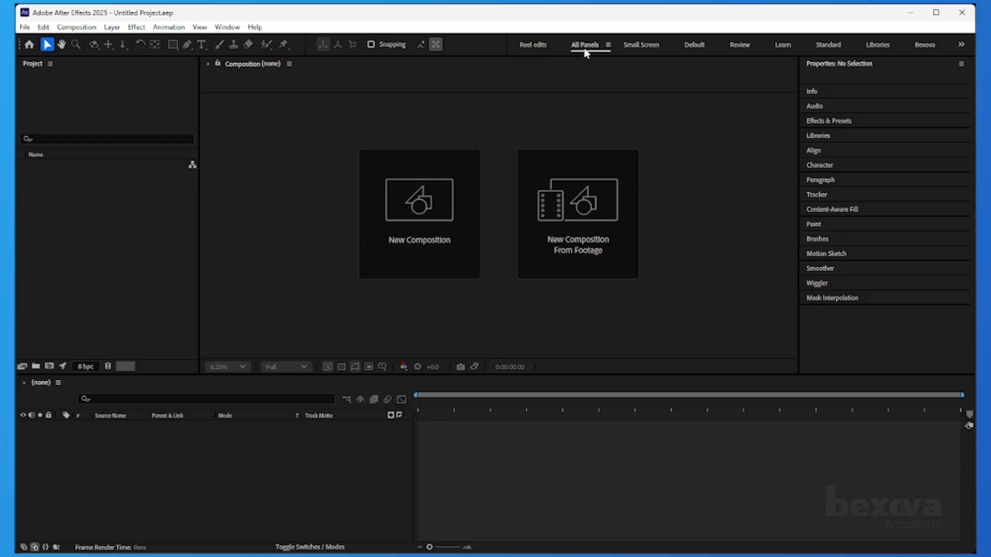
Move the Animation workspace from the Overflow Menu group to the Do Not Show group in Edit Workspaces.
{"action": "left_click", "coordinate": [961, 44]}
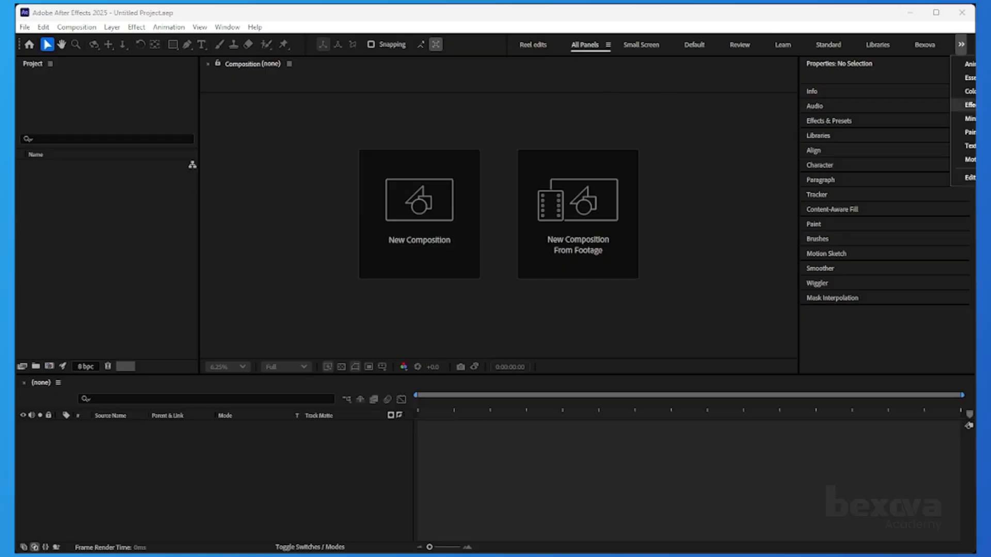
{"action": "left_click", "coordinate": [969, 177]}
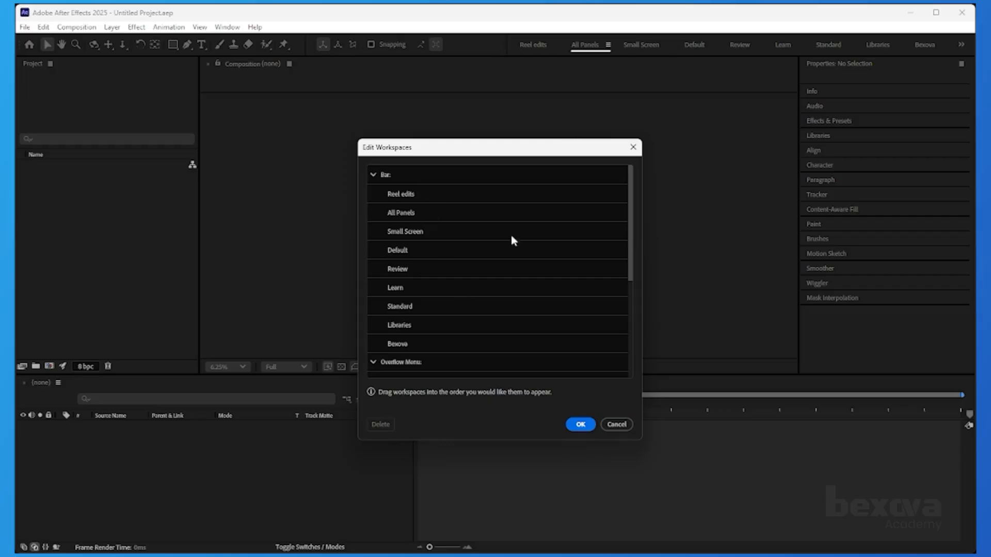
{"action": "scroll", "coordinate": [418, 338], "scroll_direction": "down", "scroll_amount": 3}
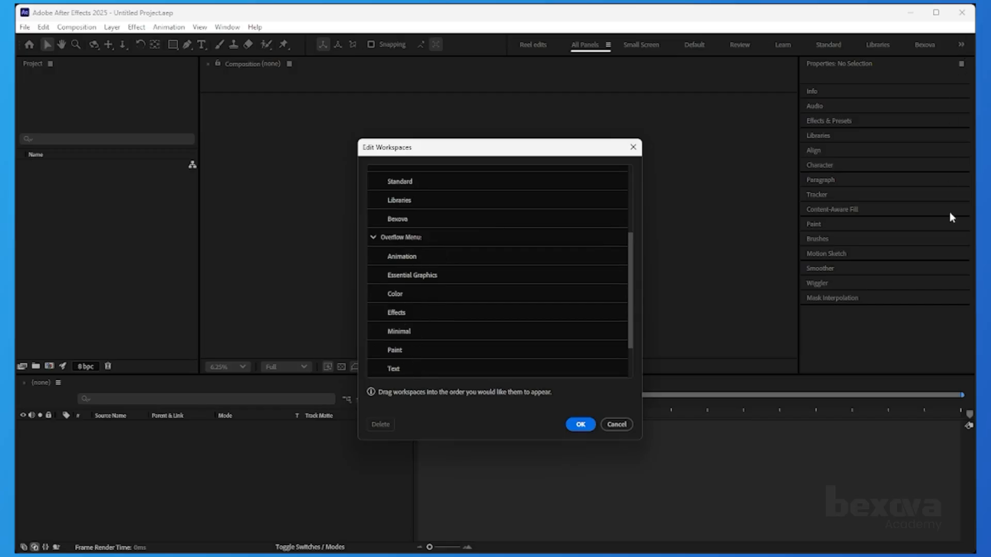
{"action": "scroll", "coordinate": [406, 348], "scroll_direction": "down", "scroll_amount": 1}
{"action": "scroll", "coordinate": [406, 349], "scroll_direction": "down", "scroll_amount": 2}
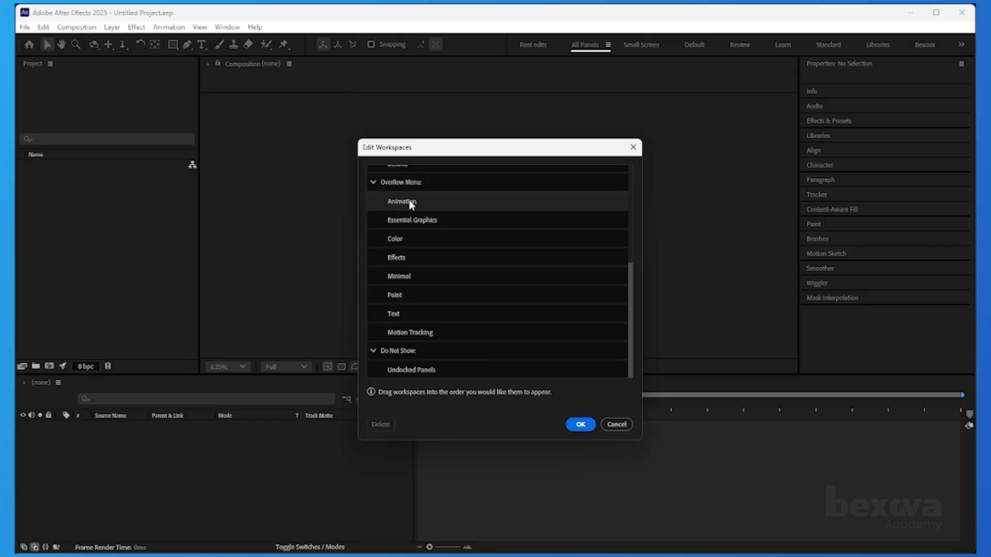
{"action": "left_click_drag", "start_coordinate": [402, 204], "coordinate": [429, 345]}
{"action": "scroll", "coordinate": [560, 327], "scroll_direction": "up", "scroll_amount": 3}
{"action": "left_click", "coordinate": [581, 424]}
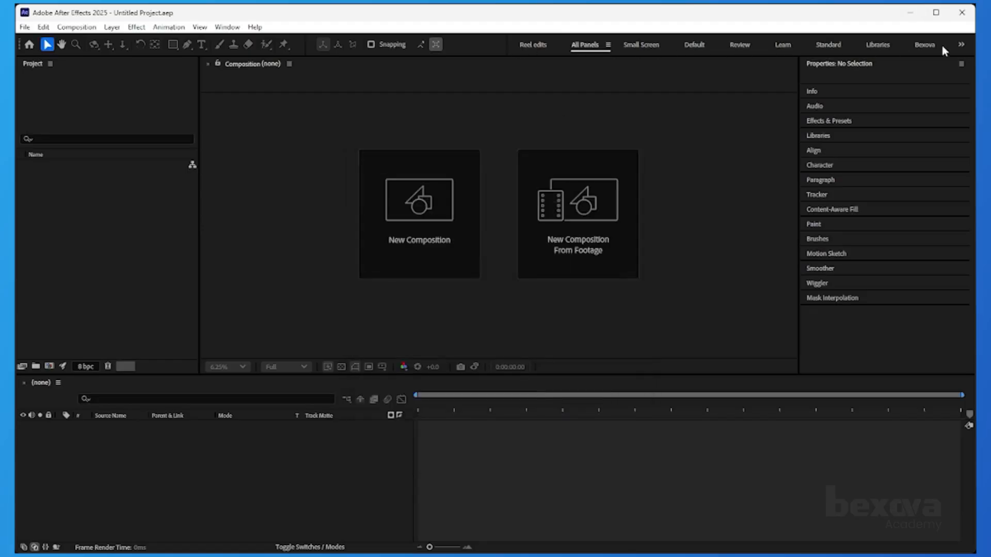
Check the overflow workspaces and the full workspace list for the Animation entry.
{"action": "left_click", "coordinate": [961, 45]}
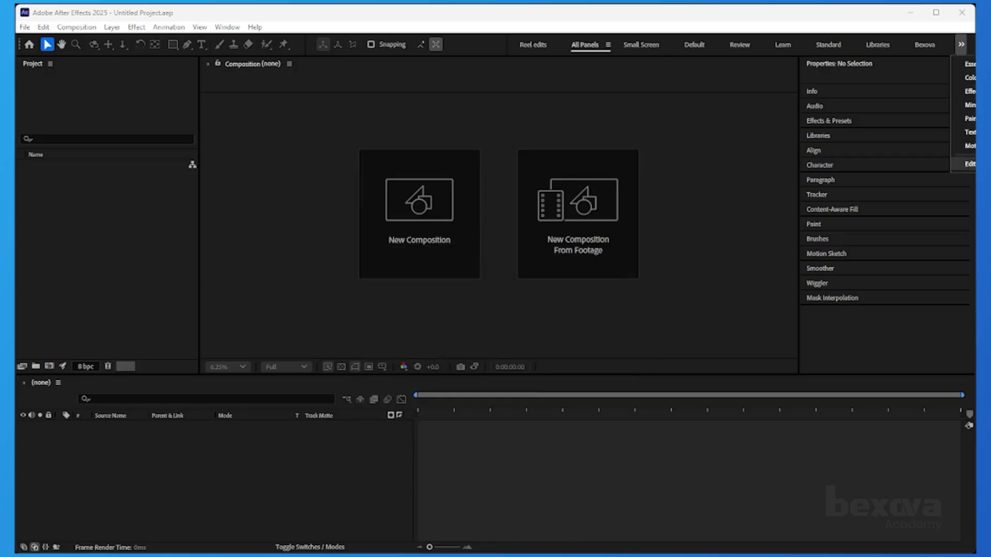
{"action": "left_click", "coordinate": [642, 134]}
{"action": "left_click", "coordinate": [227, 27]}
{"action": "mouse_move", "coordinate": [249, 40]}
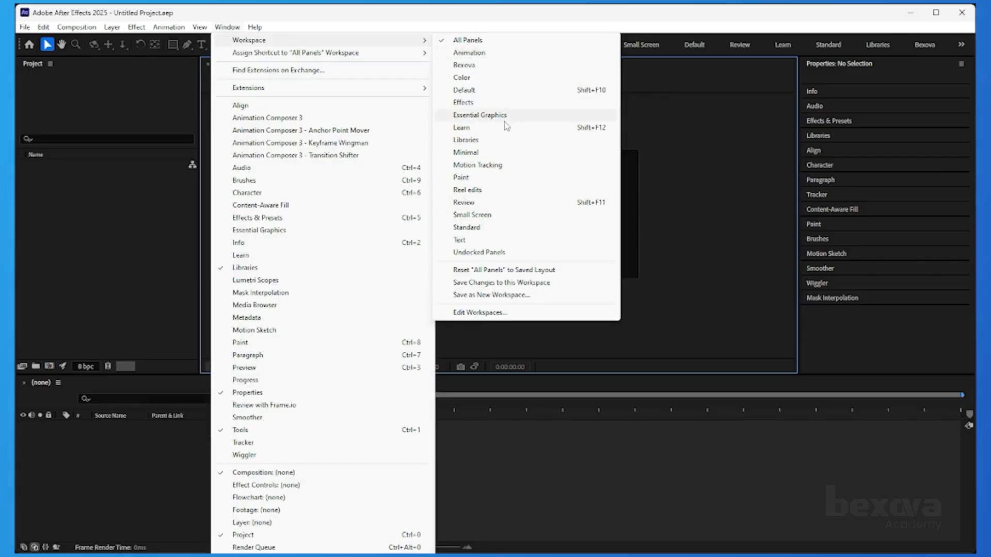
{"action": "left_click", "coordinate": [735, 178]}
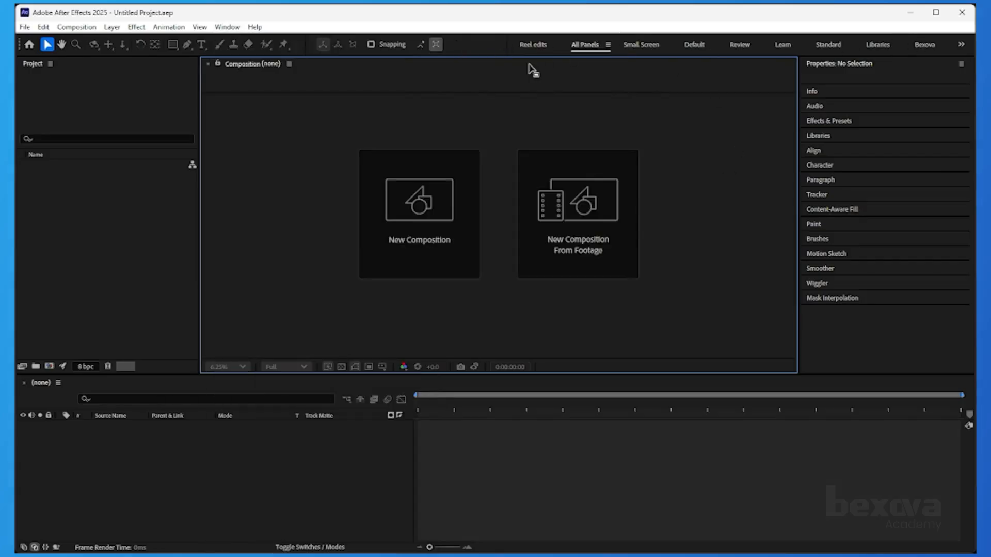
Switch the interface to the Reel edits workspace.
{"action": "left_click", "coordinate": [533, 44]}
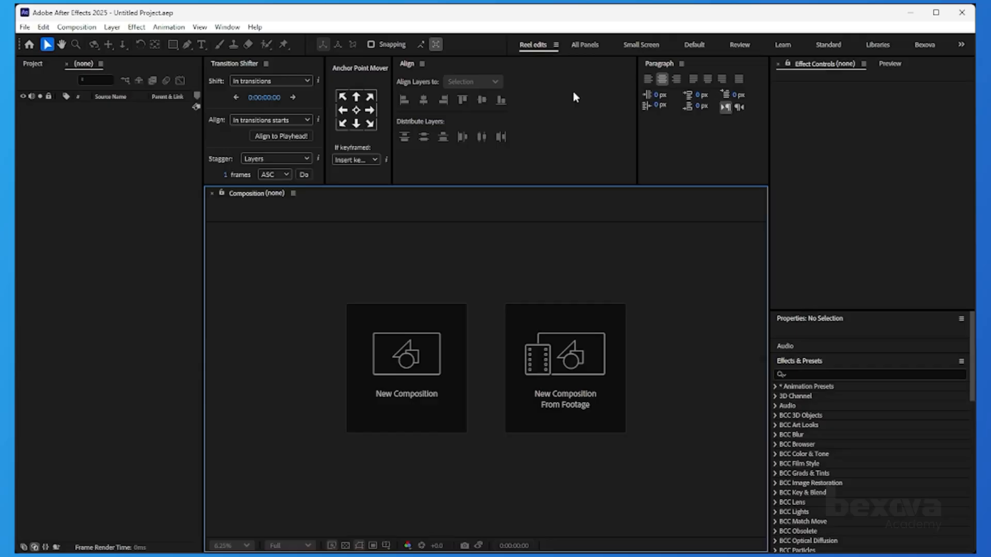
Switch the interface to the All Panels workspace and check the workspace list.
{"action": "left_click", "coordinate": [584, 44]}
{"action": "left_click", "coordinate": [227, 28]}
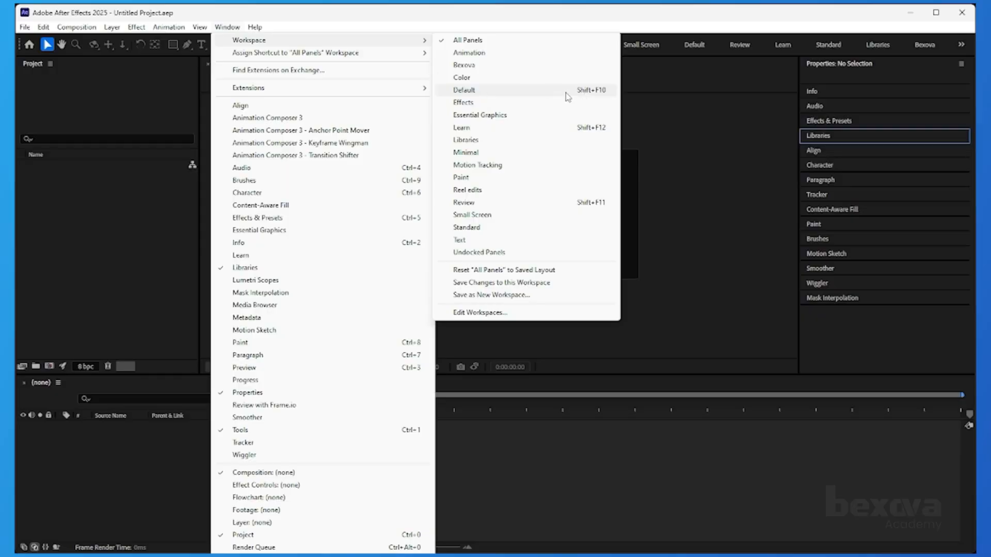
{"action": "left_click", "coordinate": [739, 175]}
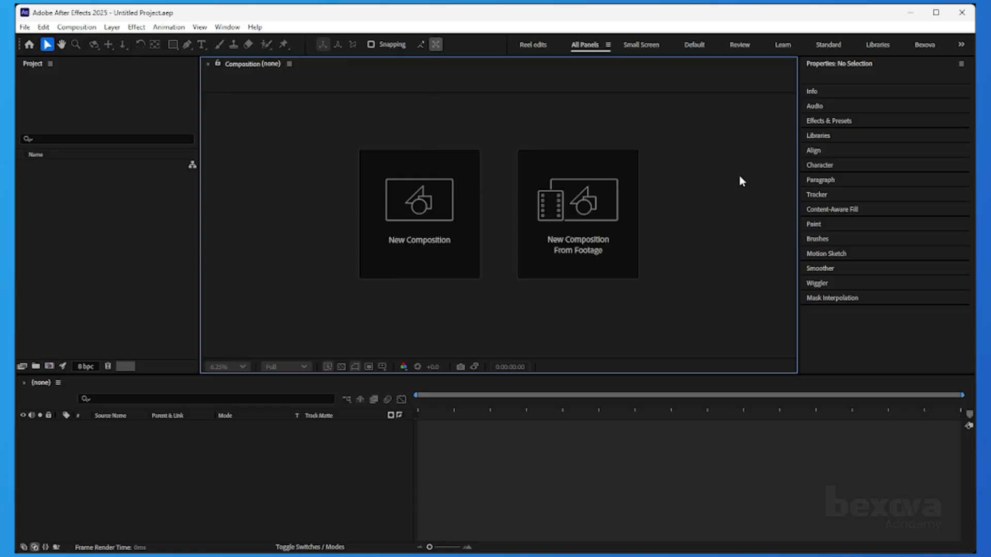
Adjust the panel sizes by lowering the boundary between the Composition and Timeline panels slightly.
{"action": "left_click", "coordinate": [269, 497]}
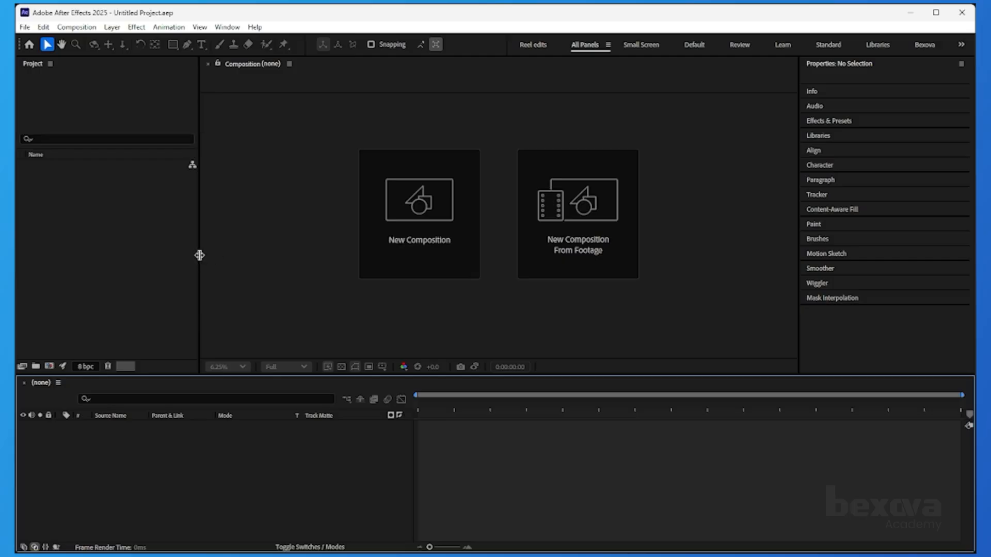
{"action": "mouse_move", "coordinate": [199, 255]}
{"action": "left_mouse_down"}
{"action": "mouse_move", "coordinate": [250, 257]}
{"action": "mouse_move", "coordinate": [180, 259]}
{"action": "mouse_move", "coordinate": [301, 248]}
{"action": "mouse_move", "coordinate": [95, 248]}
{"action": "mouse_move", "coordinate": [300, 245]}
{"action": "mouse_move", "coordinate": [197, 254]}
{"action": "mouse_move", "coordinate": [203, 263]}
{"action": "left_mouse_up"}
{"action": "left_click_drag", "start_coordinate": [423, 374], "coordinate": [449, 386]}
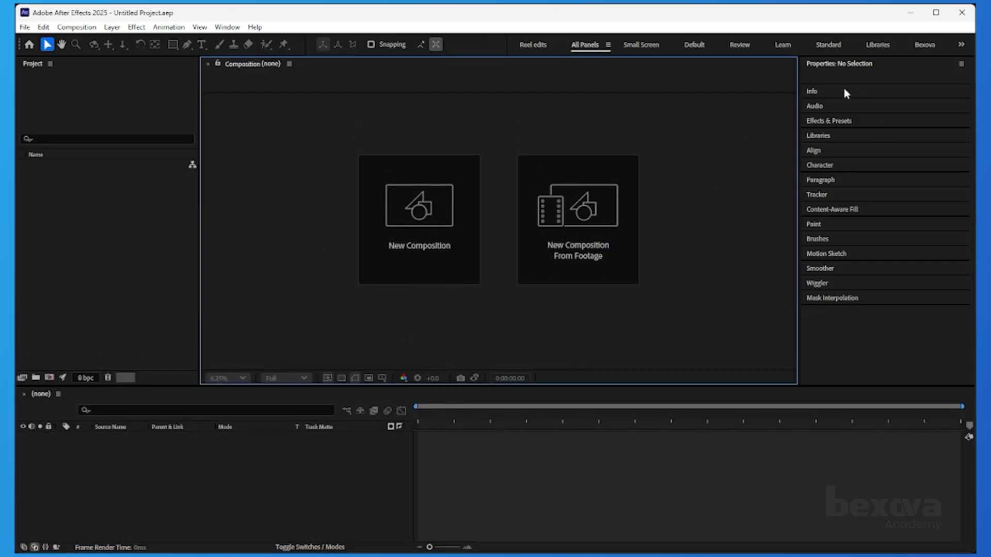
Expand and close the Info panel in the panel stack, and look for its entry in the list of available panels.
{"action": "left_click", "coordinate": [814, 92]}
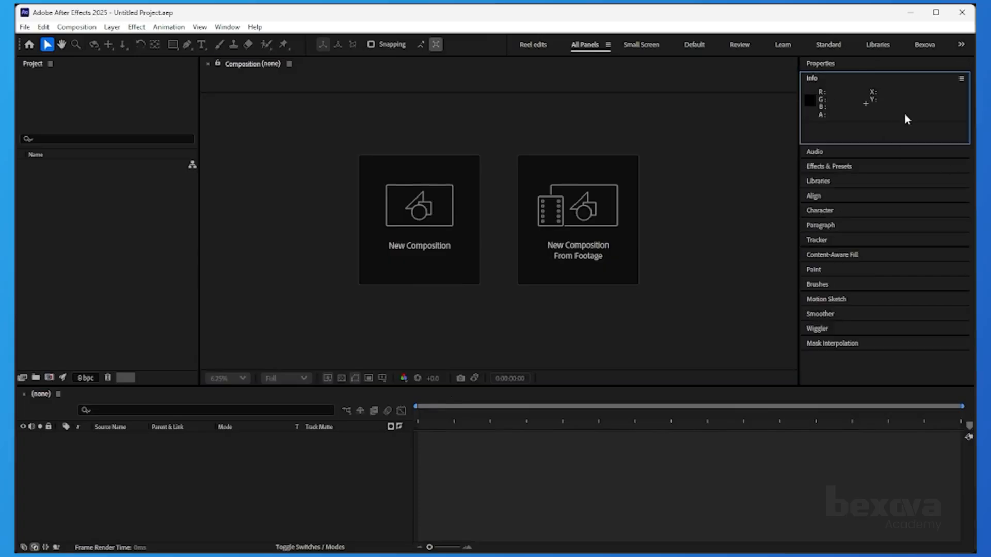
{"action": "left_click", "coordinate": [961, 79]}
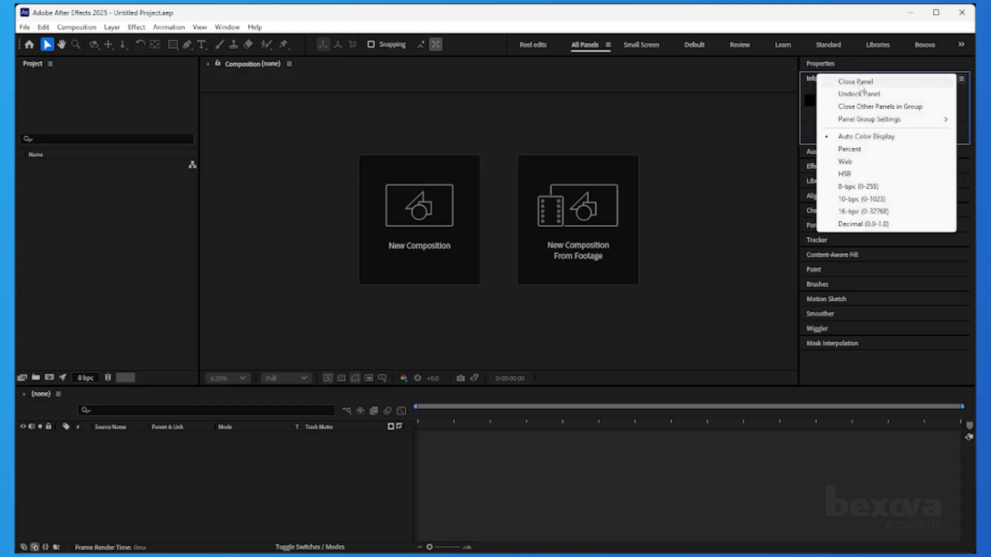
{"action": "left_click", "coordinate": [860, 82]}
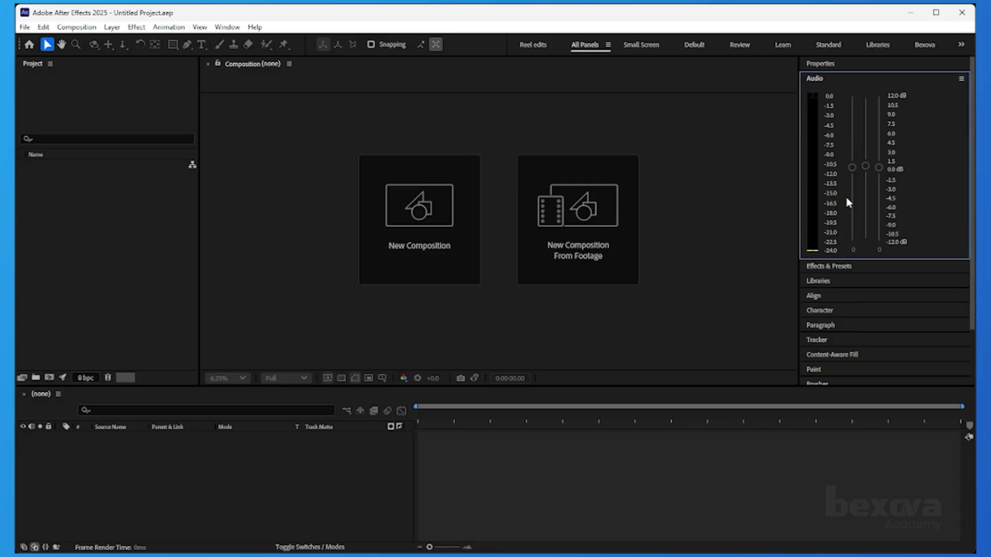
{"action": "left_click", "coordinate": [227, 26]}
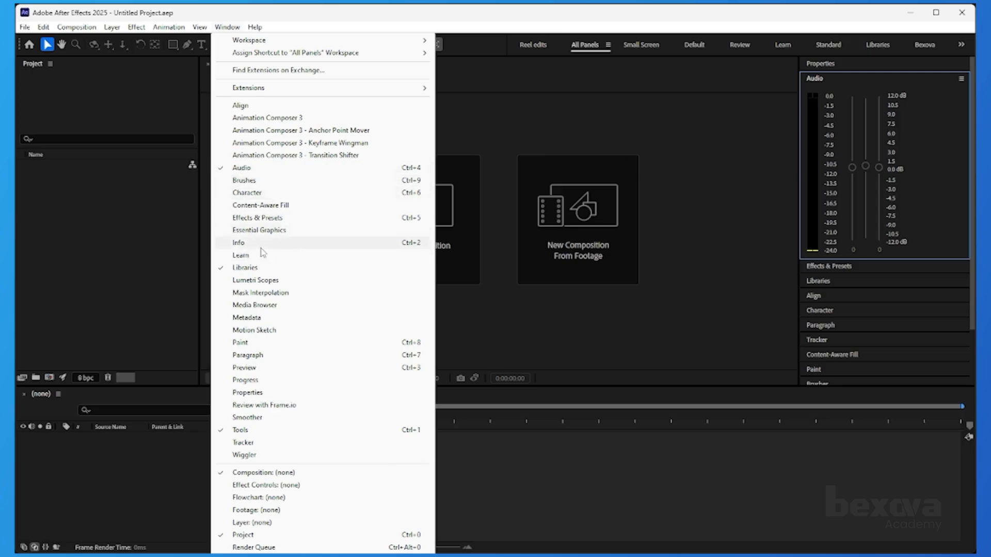
{"action": "left_click", "coordinate": [738, 165]}
Close the Audio panel, bring it back into the panel stack from the list of available panels, and collapse it.
{"action": "left_click", "coordinate": [961, 78]}
{"action": "left_click", "coordinate": [864, 86]}
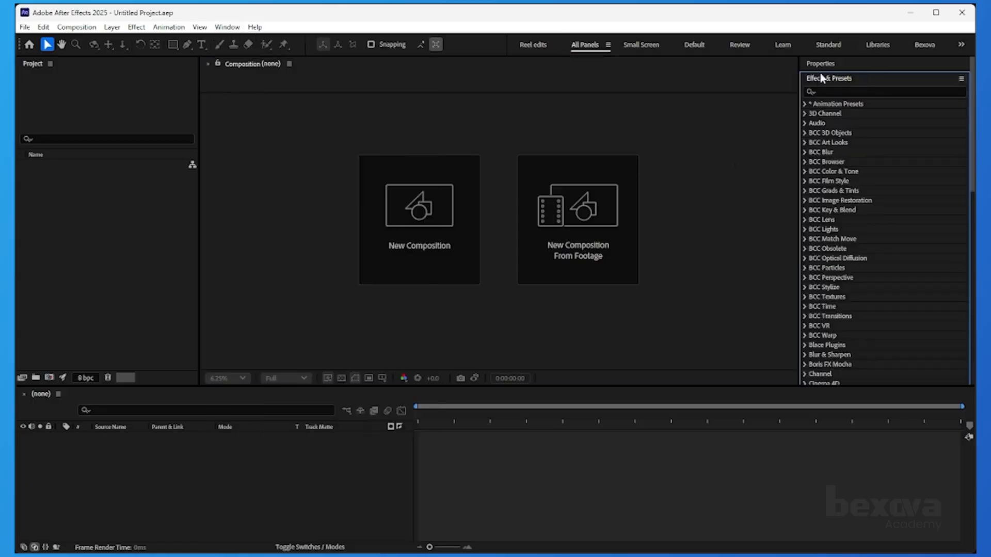
{"action": "left_click", "coordinate": [822, 78]}
{"action": "left_click", "coordinate": [227, 27]}
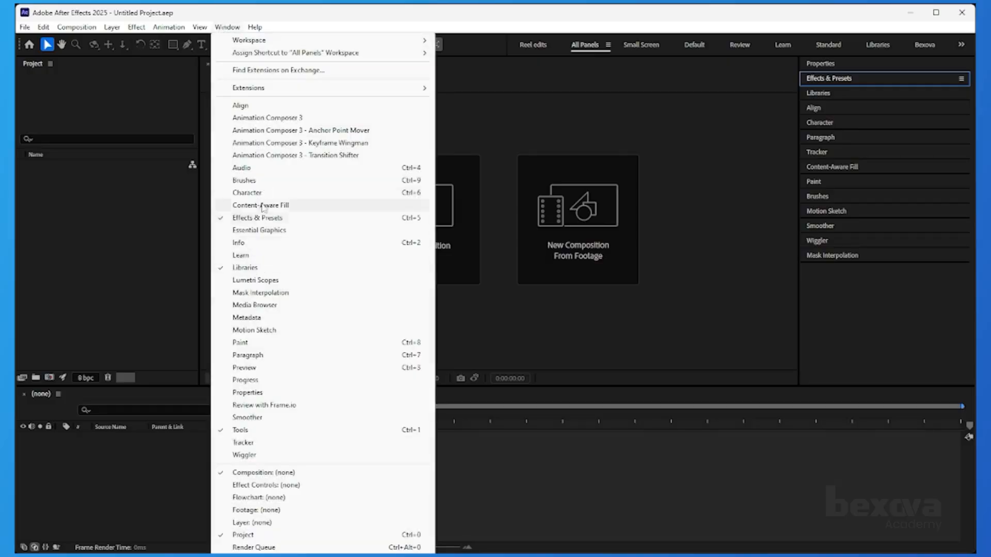
{"action": "left_click", "coordinate": [271, 173]}
{"action": "left_click", "coordinate": [819, 272]}
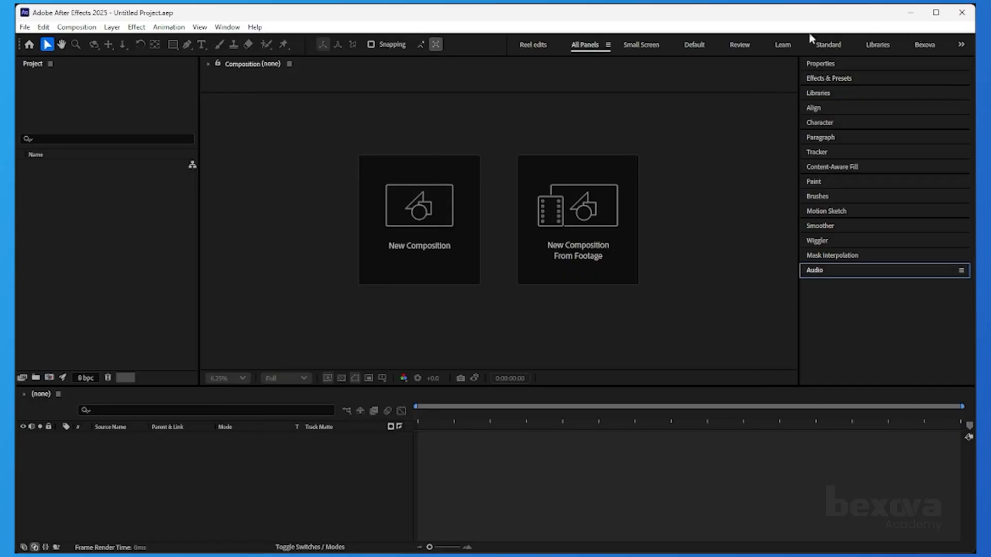
Expand the Properties, Align and Paragraph panels one after another to see how the stack behaves.
{"action": "left_click", "coordinate": [822, 63]}
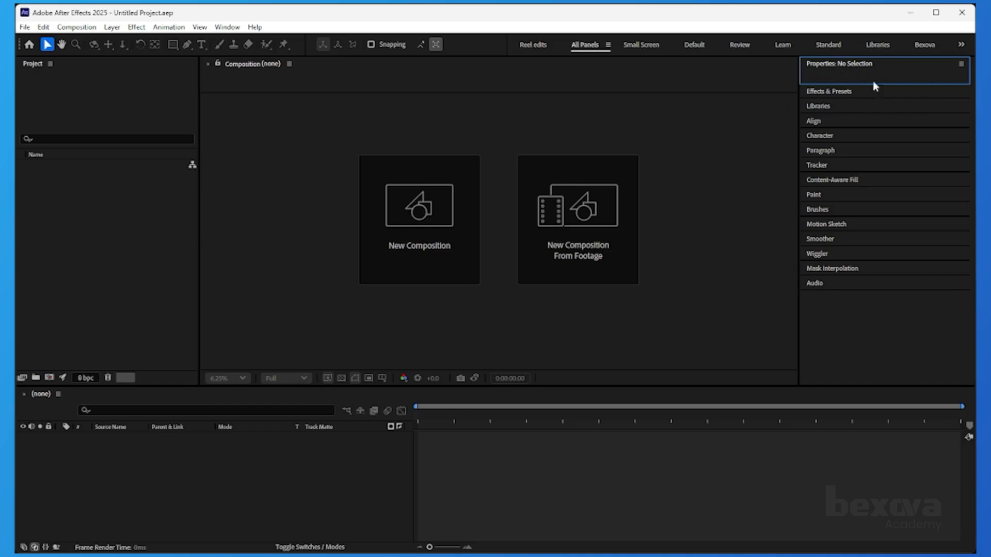
{"action": "left_click", "coordinate": [815, 120]}
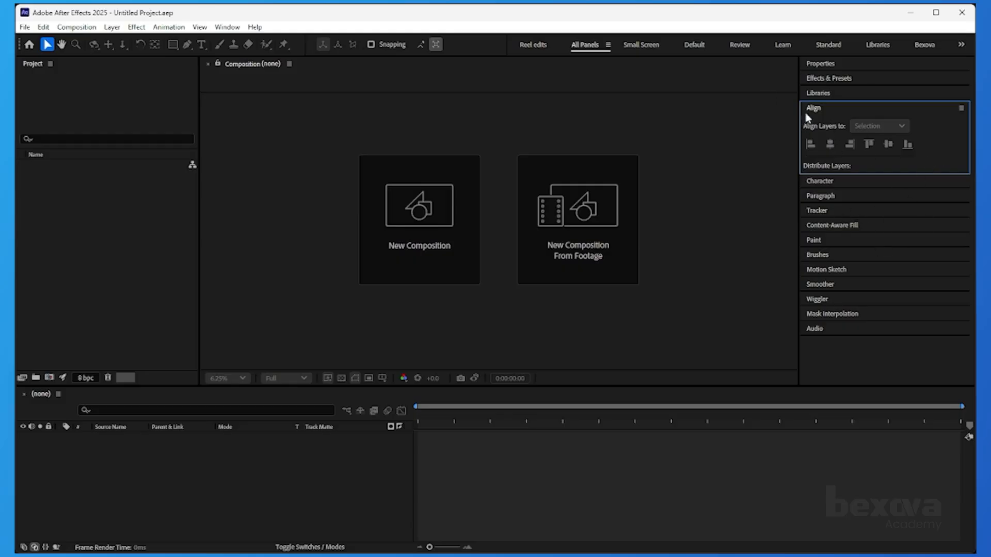
{"action": "left_click", "coordinate": [821, 198]}
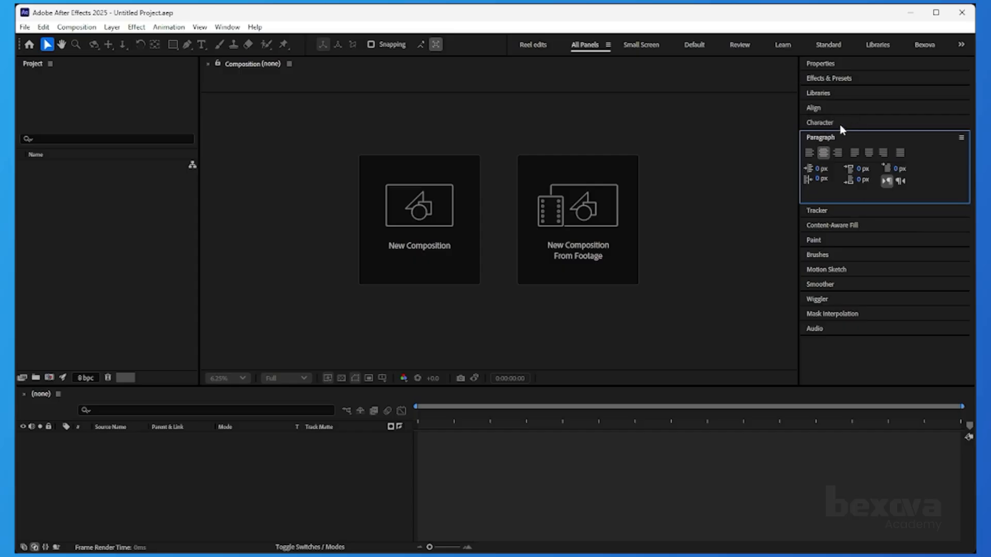
Turn off Solo Panels in Stack for the panel group, and expand the Align and Paint panels alongside Paragraph.
{"action": "left_click", "coordinate": [961, 137]}
{"action": "mouse_move", "coordinate": [892, 179]}
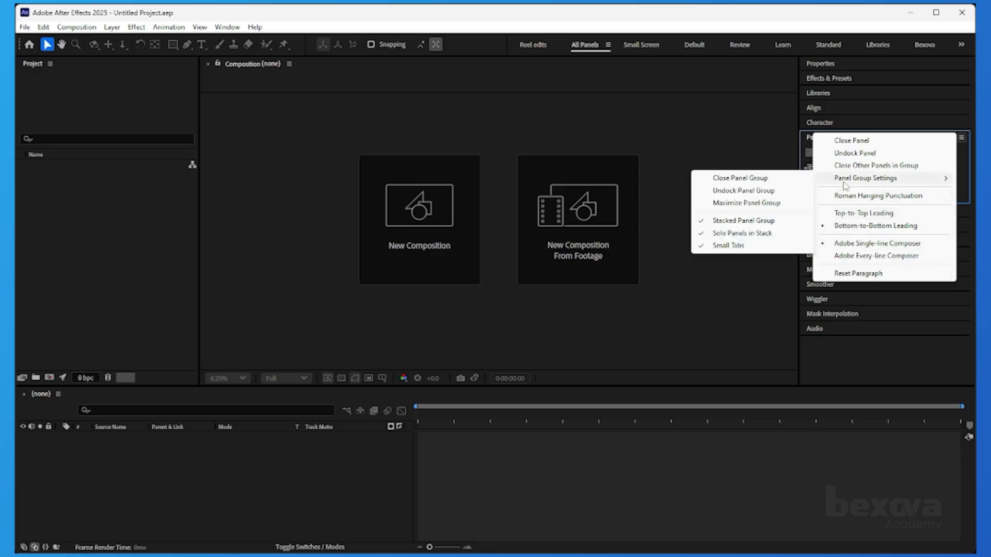
{"action": "left_click", "coordinate": [765, 235]}
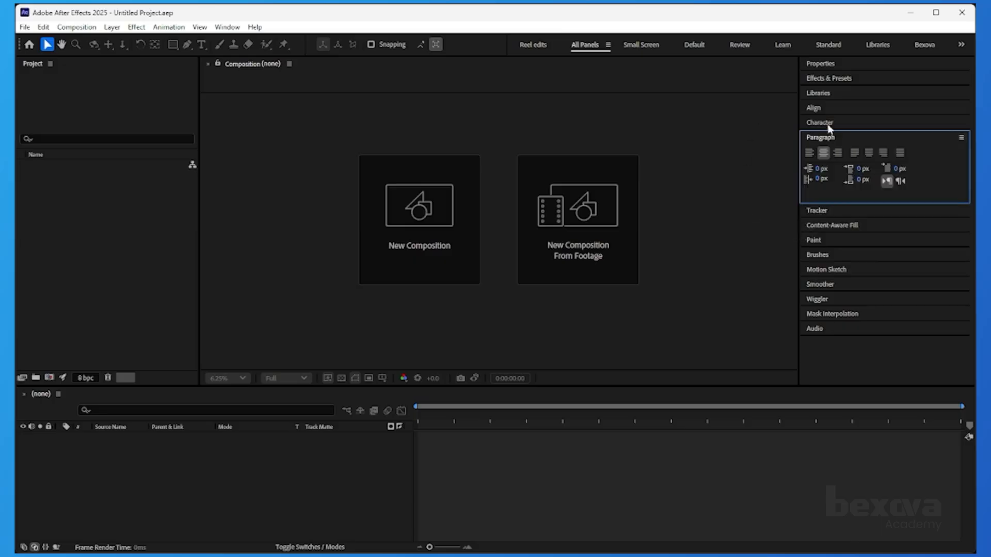
{"action": "left_click", "coordinate": [816, 108]}
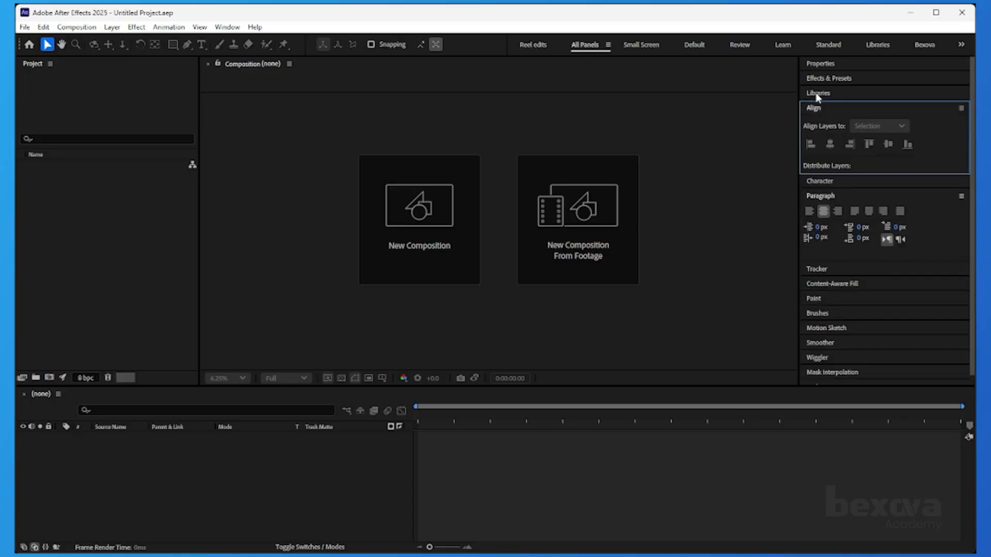
{"action": "left_click", "coordinate": [814, 300]}
{"action": "scroll", "coordinate": [856, 310], "scroll_direction": "down", "scroll_amount": 4}
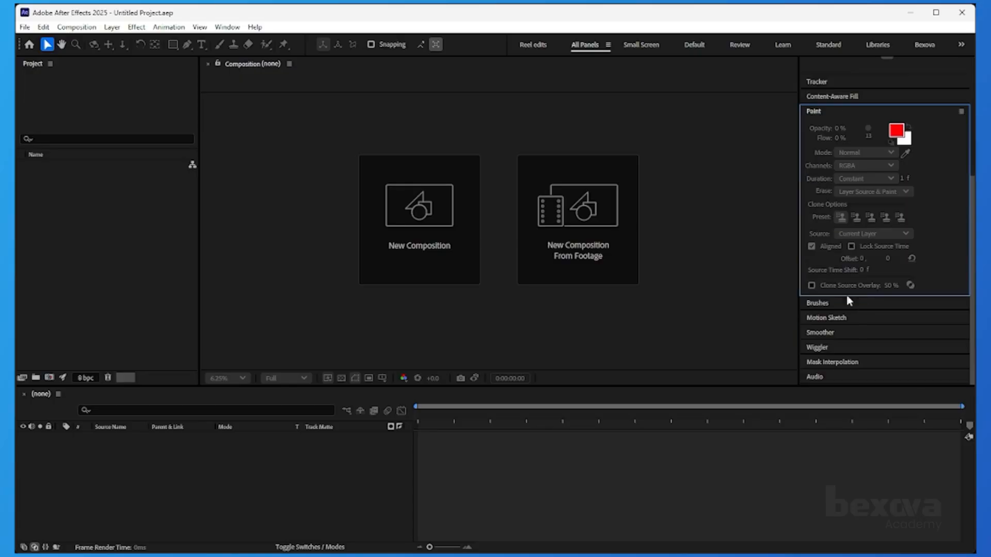
{"action": "scroll", "coordinate": [821, 137], "scroll_direction": "up", "scroll_amount": 4}
{"action": "left_click", "coordinate": [813, 299]}
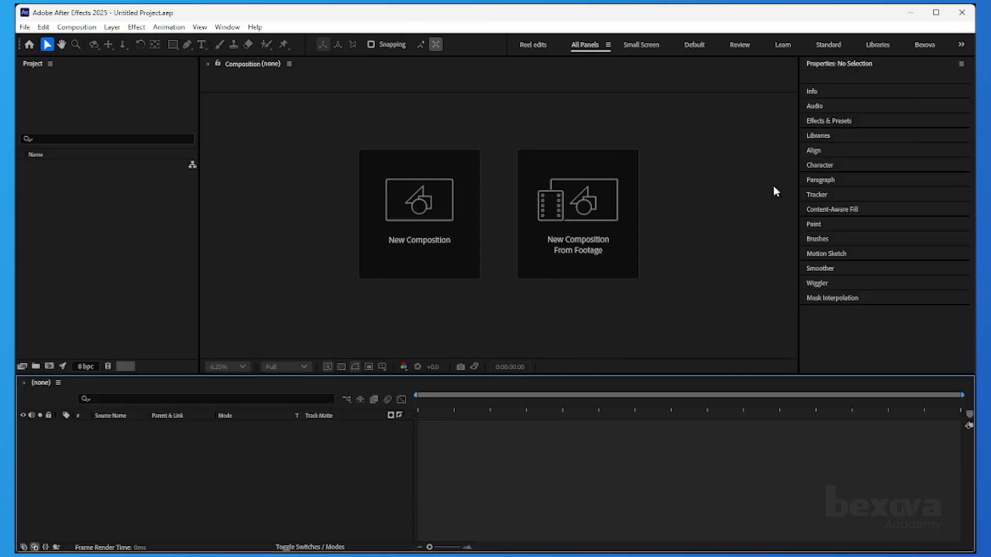
{"action": "left_click", "coordinate": [153, 224]}
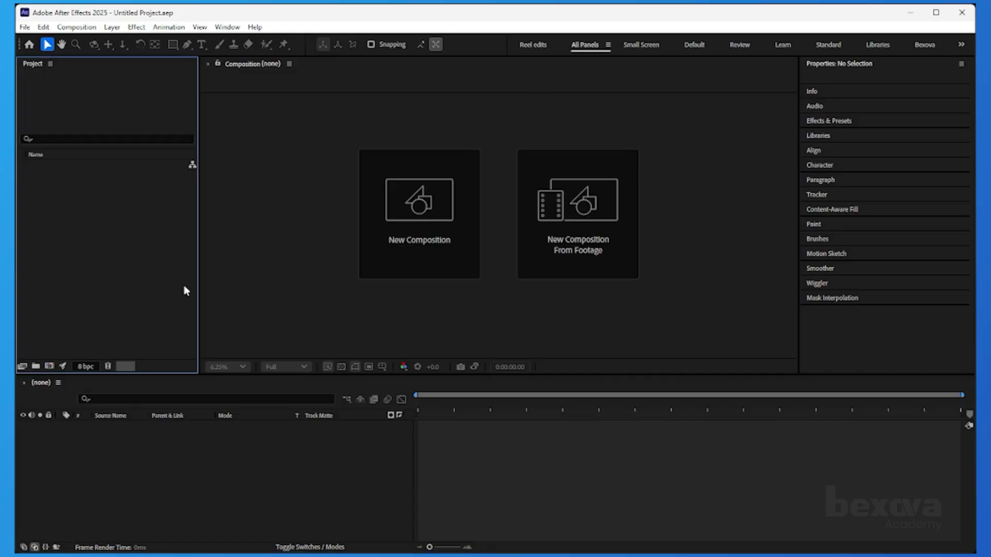
{"action": "left_click", "coordinate": [253, 456]}
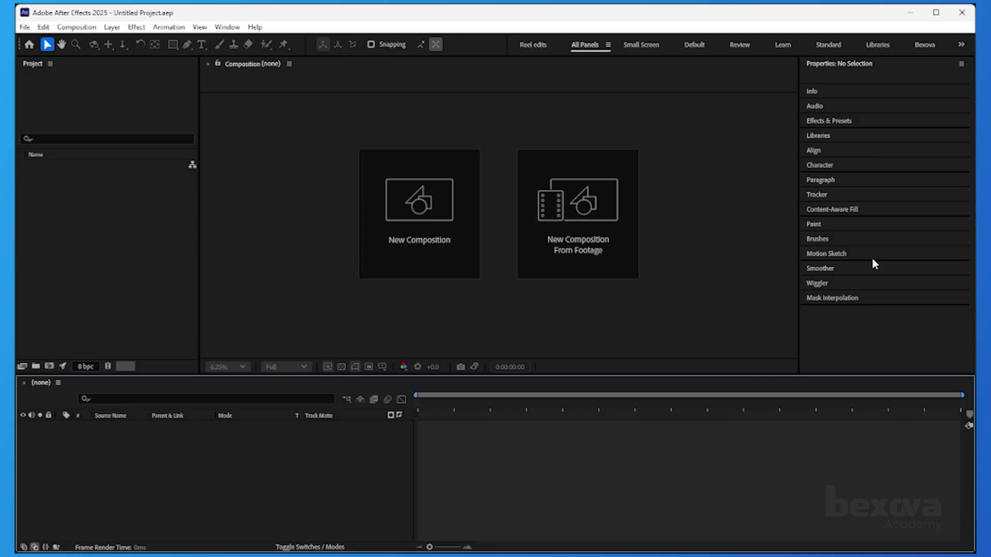
{"action": "left_click", "coordinate": [79, 205]}
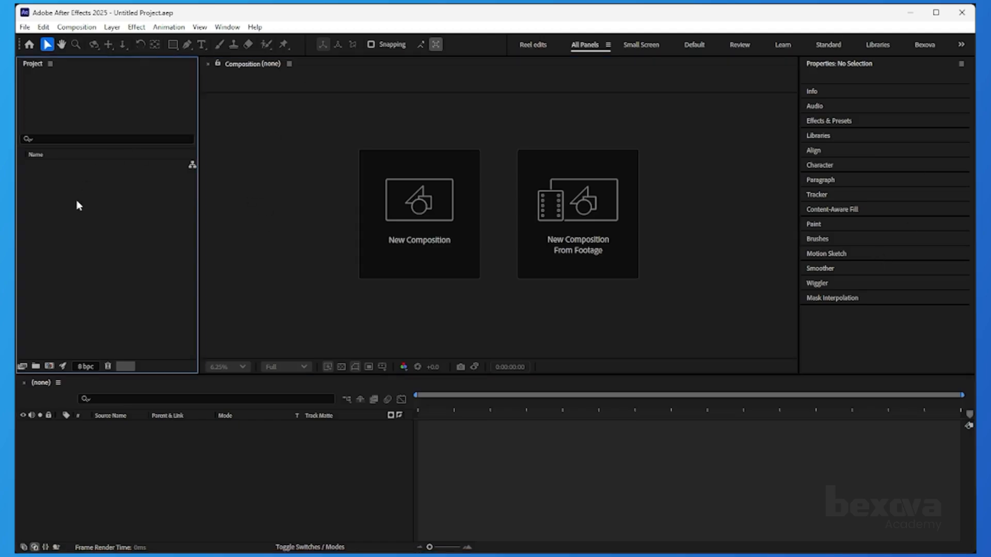
{"action": "left_click", "coordinate": [169, 451]}
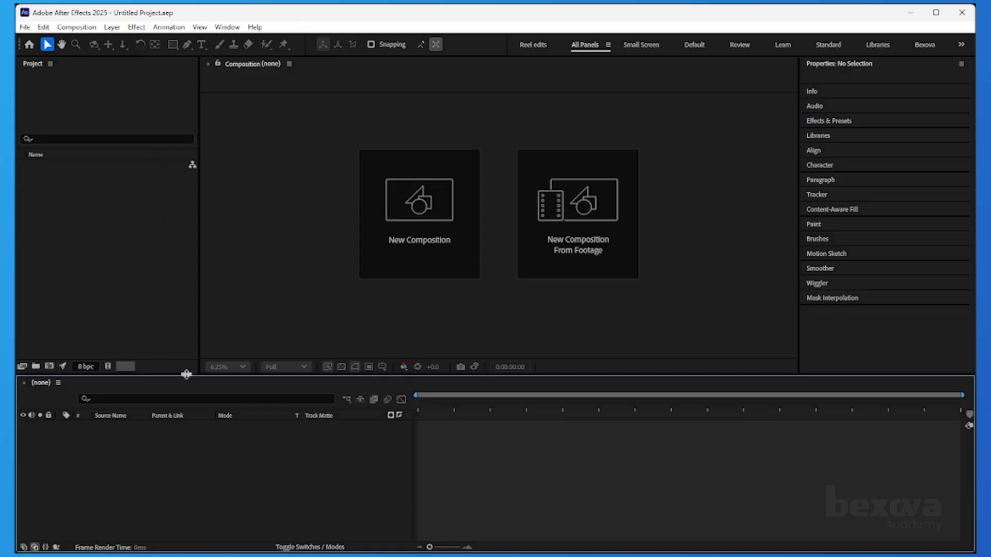
Dock the Align panel between Project and Composition, and reset the All Panels workspace to its saved layout.
{"action": "left_click", "coordinate": [815, 150]}
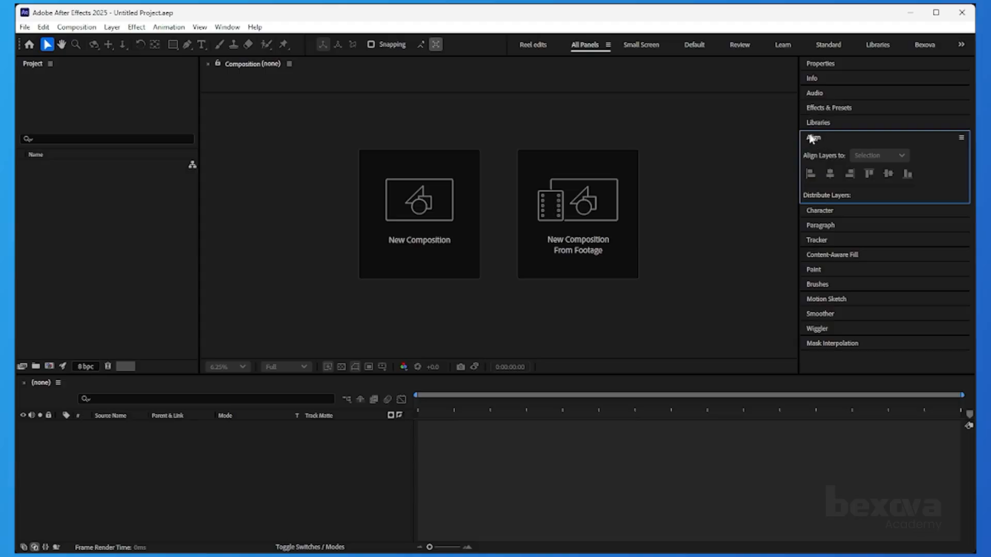
{"action": "left_click_drag", "start_coordinate": [813, 138], "coordinate": [224, 205]}
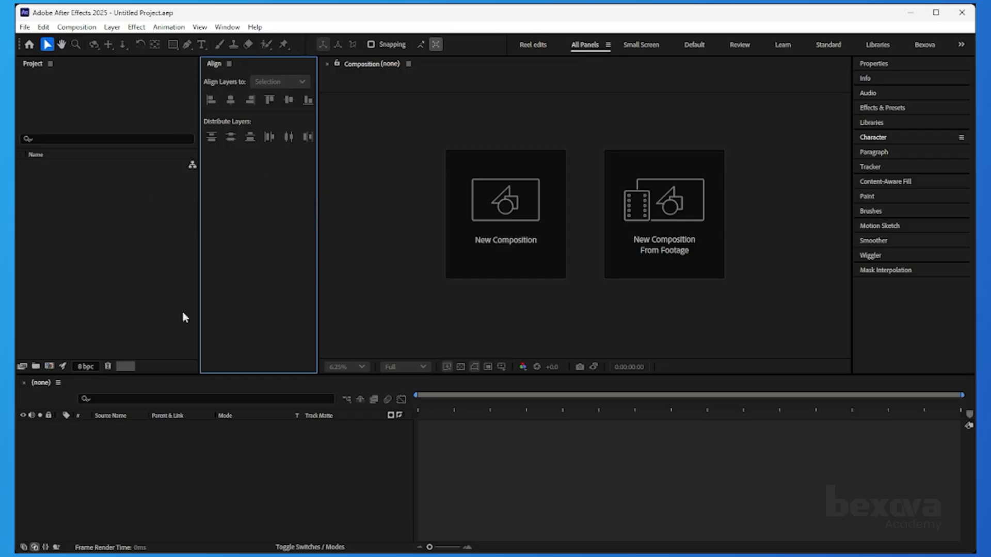
{"action": "left_click", "coordinate": [228, 27]}
{"action": "mouse_move", "coordinate": [240, 41]}
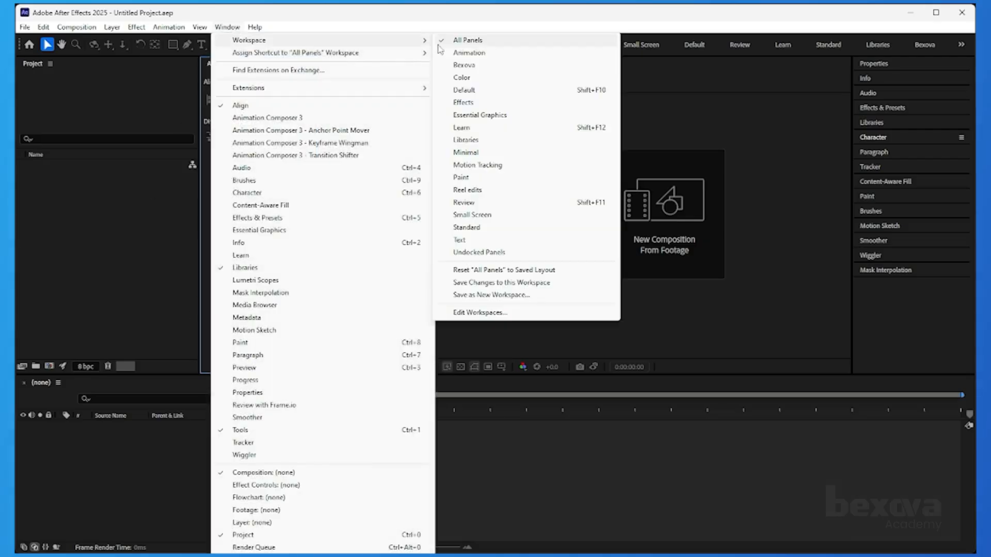
{"action": "left_click", "coordinate": [488, 270]}
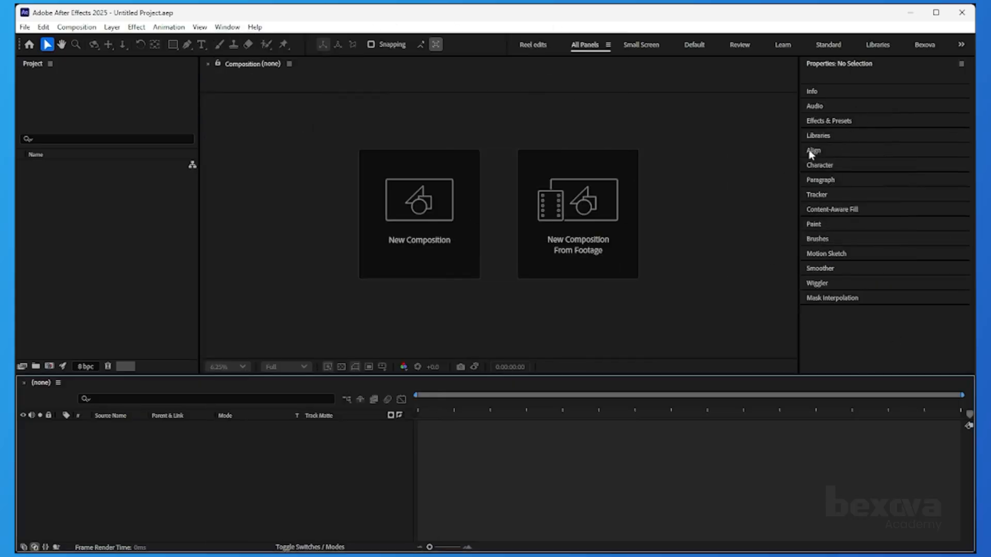
Dock the Align panel between the Project and Composition panels and save the change to the All Panels workspace.
{"action": "left_click", "coordinate": [811, 150]}
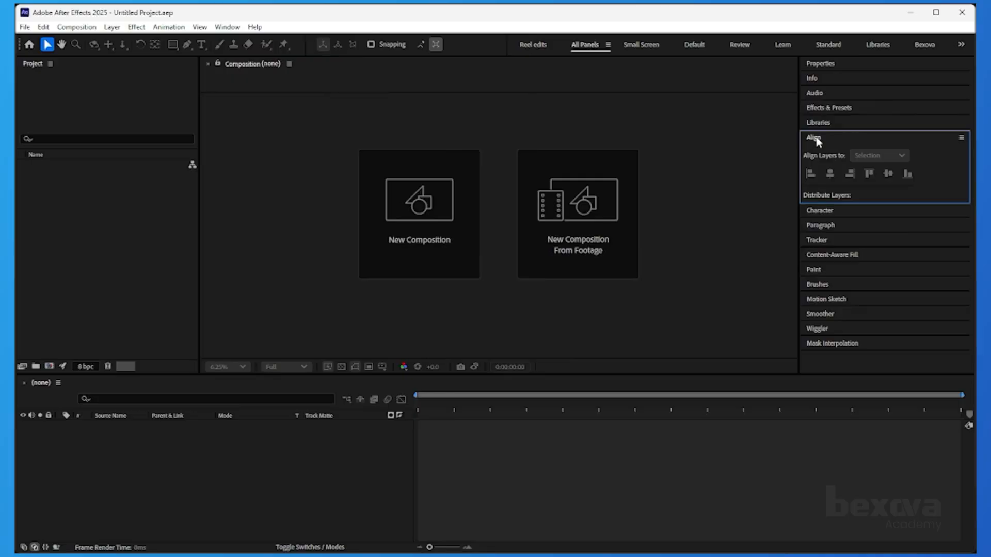
{"action": "left_click", "coordinate": [817, 139]}
{"action": "left_click", "coordinate": [817, 140]}
{"action": "left_click_drag", "start_coordinate": [816, 140], "coordinate": [217, 173]}
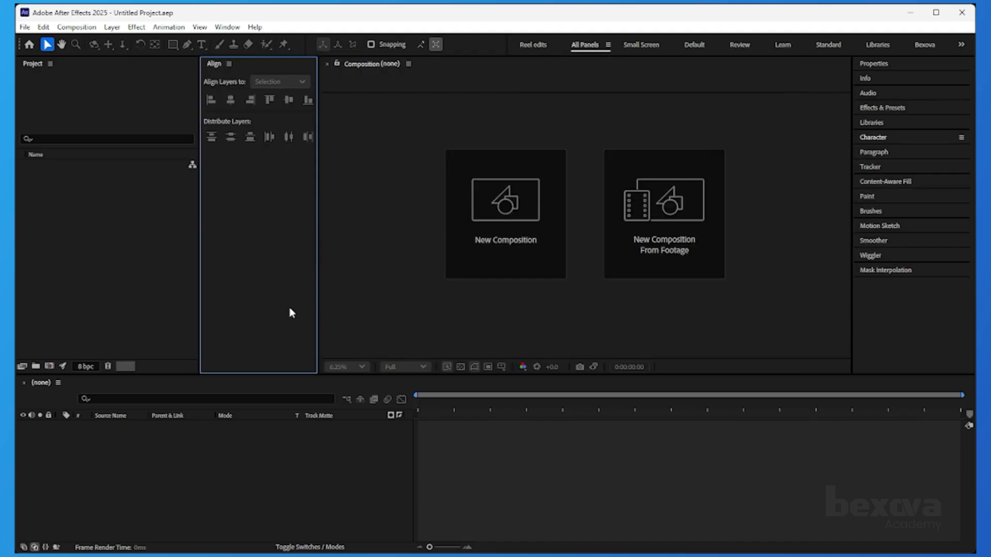
{"action": "left_click", "coordinate": [227, 27]}
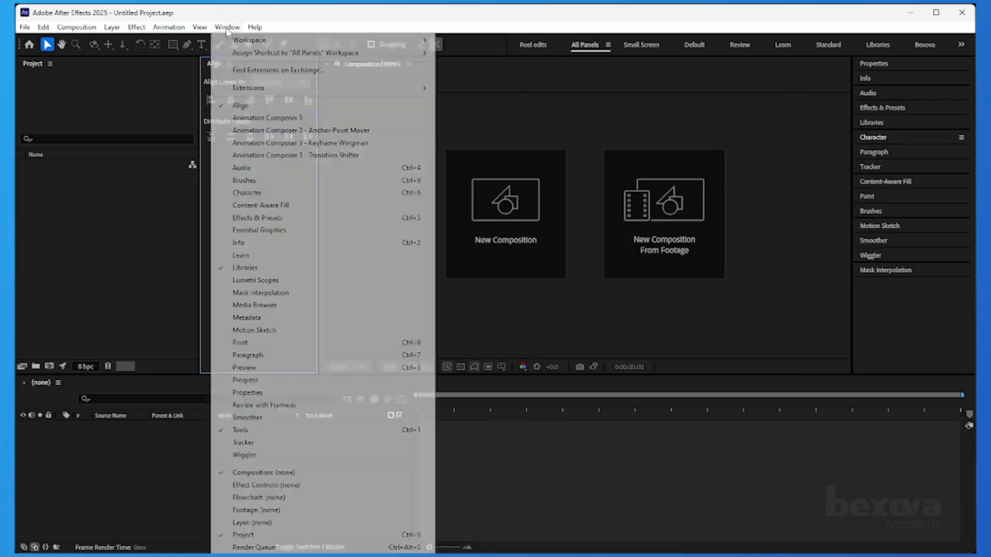
{"action": "mouse_move", "coordinate": [246, 40]}
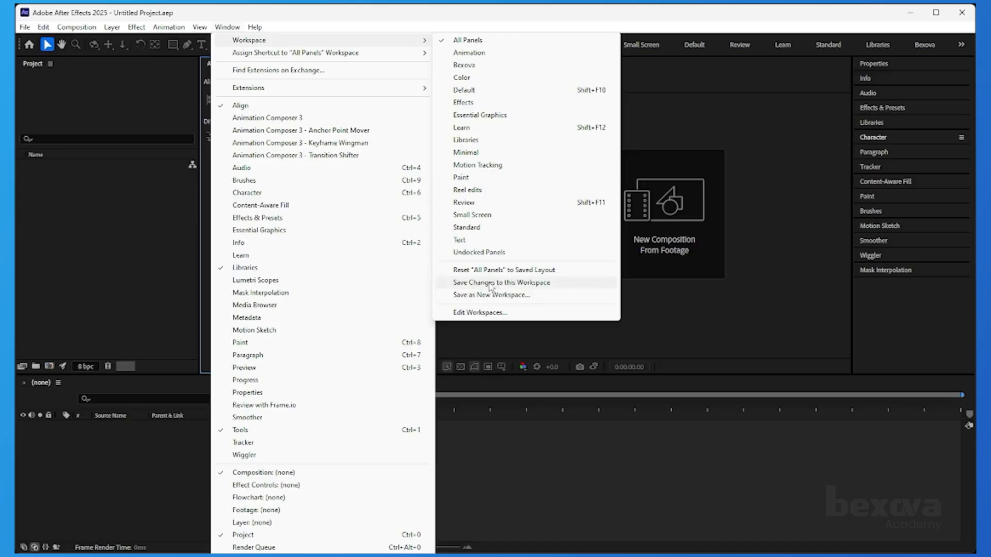
{"action": "left_click", "coordinate": [536, 288]}
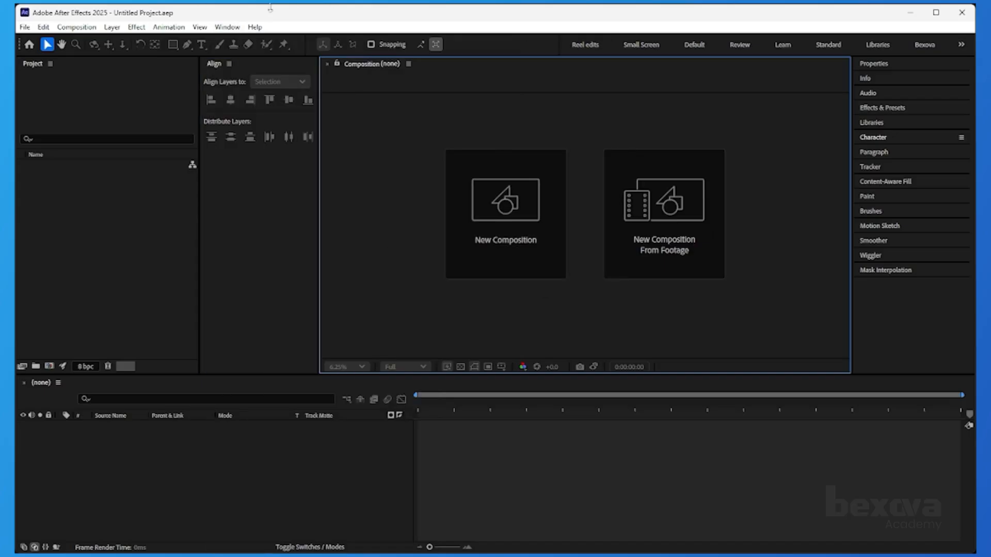
Reset the All Panels workspace to its saved layout to test the saved changes.
{"action": "left_click", "coordinate": [226, 28]}
{"action": "mouse_move", "coordinate": [330, 40]}
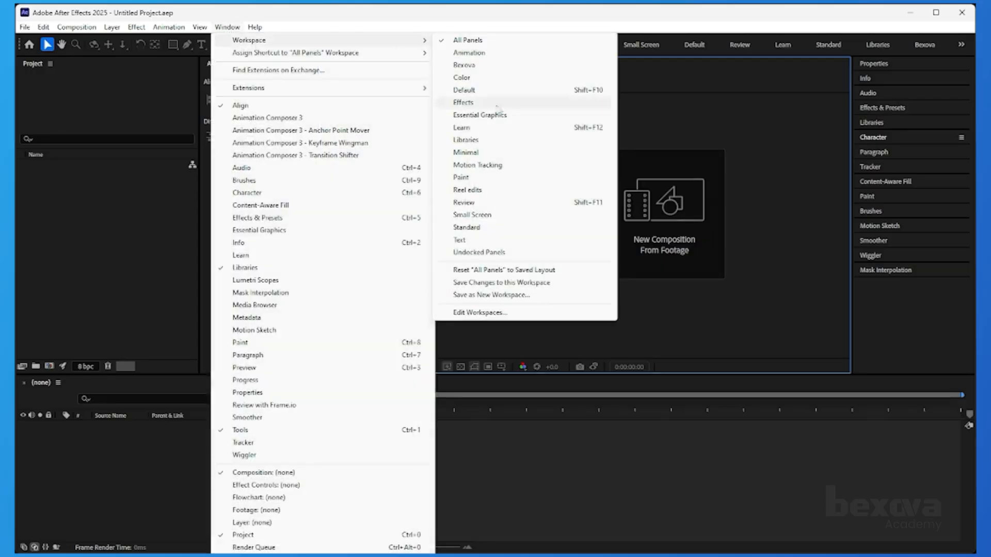
{"action": "left_click", "coordinate": [500, 269]}
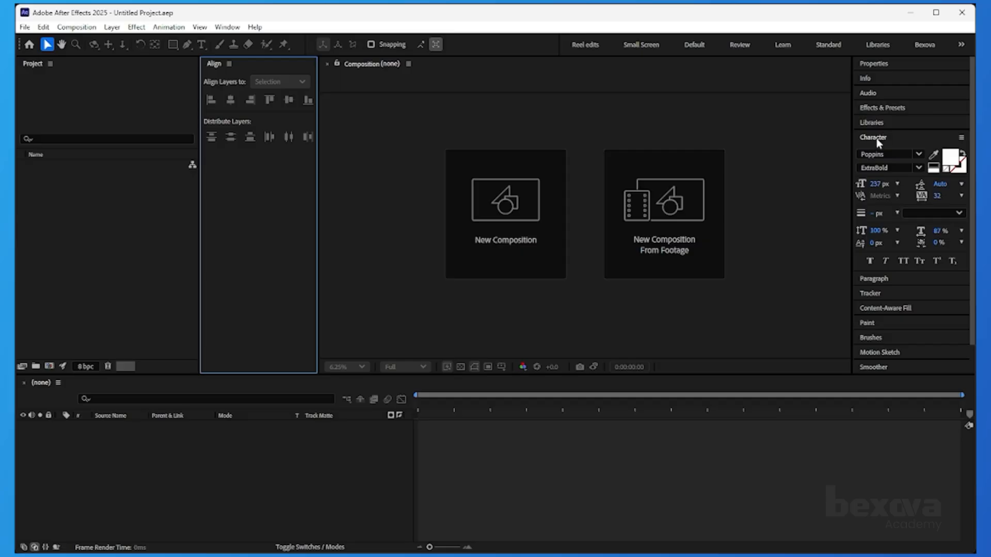
Dock the Character panel directly beneath the Align panel.
{"action": "left_click_drag", "start_coordinate": [876, 135], "coordinate": [243, 354]}
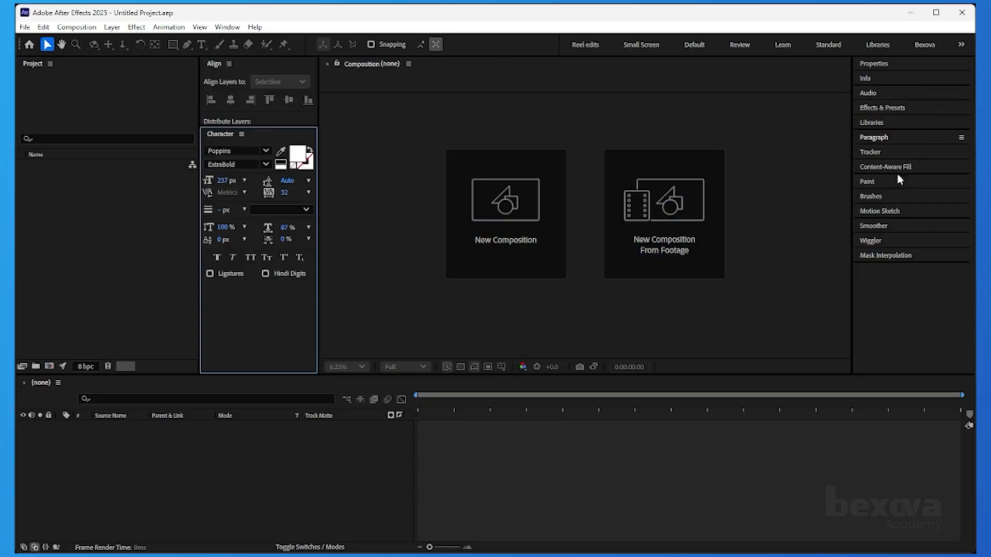
Dock the Paragraph panel directly beneath the Character panel and shrink its height so all Character options have room.
{"action": "left_click", "coordinate": [874, 137]}
{"action": "left_click", "coordinate": [874, 137]}
{"action": "left_click_drag", "start_coordinate": [875, 137], "coordinate": [269, 362]}
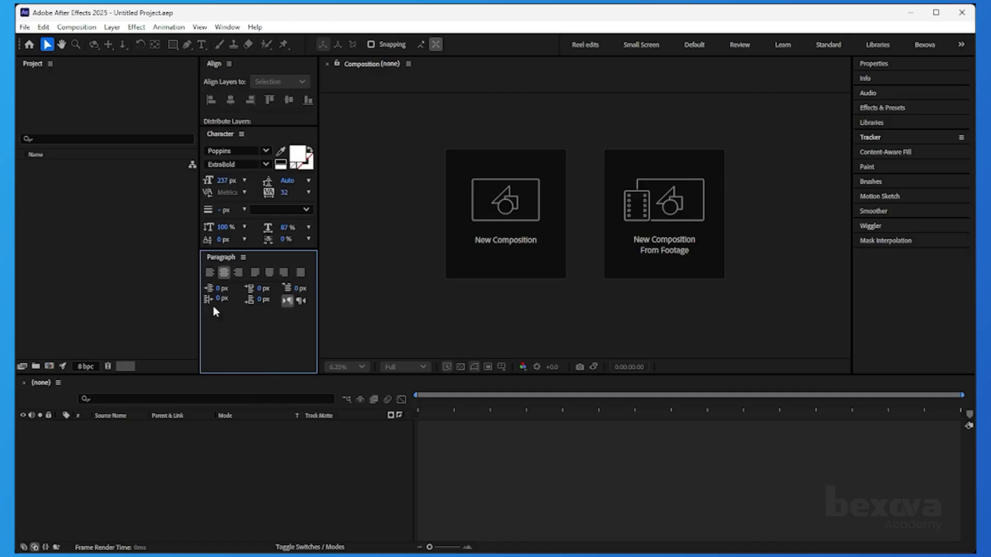
{"action": "left_click_drag", "start_coordinate": [248, 250], "coordinate": [245, 298]}
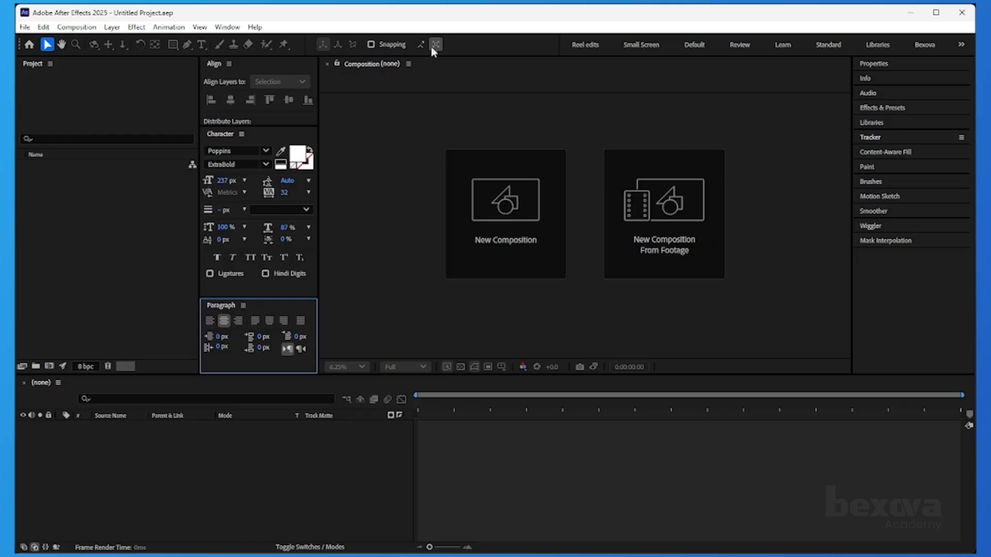
Save the current panel layout as a new workspace named bexova-01.
{"action": "left_click", "coordinate": [227, 27]}
{"action": "mouse_move", "coordinate": [264, 40]}
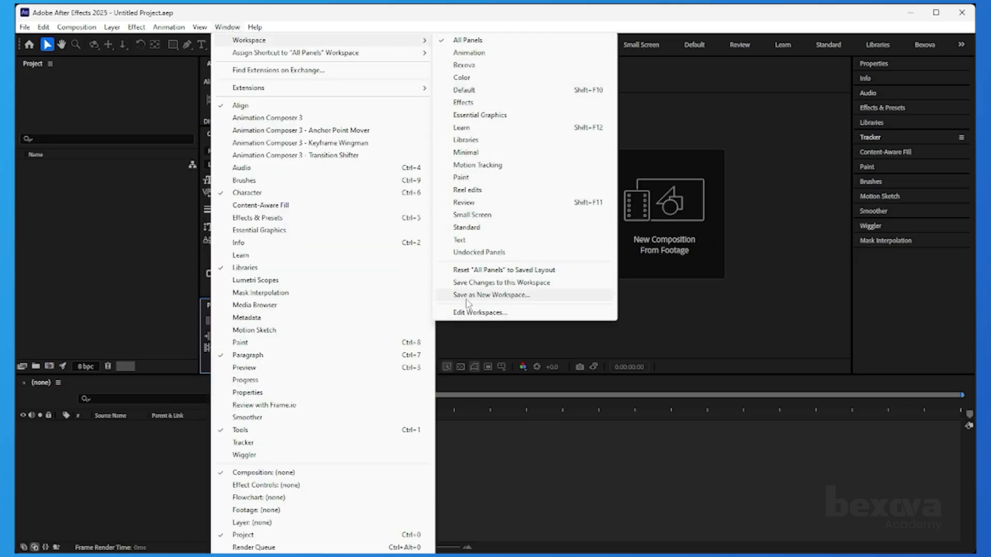
{"action": "left_click", "coordinate": [509, 296]}
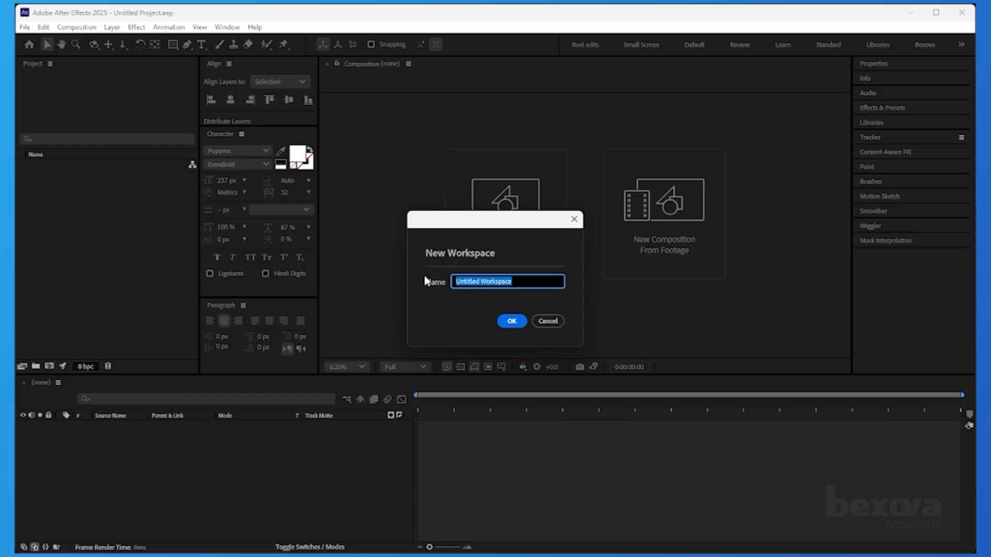
{"action": "type", "text": "bexo"}
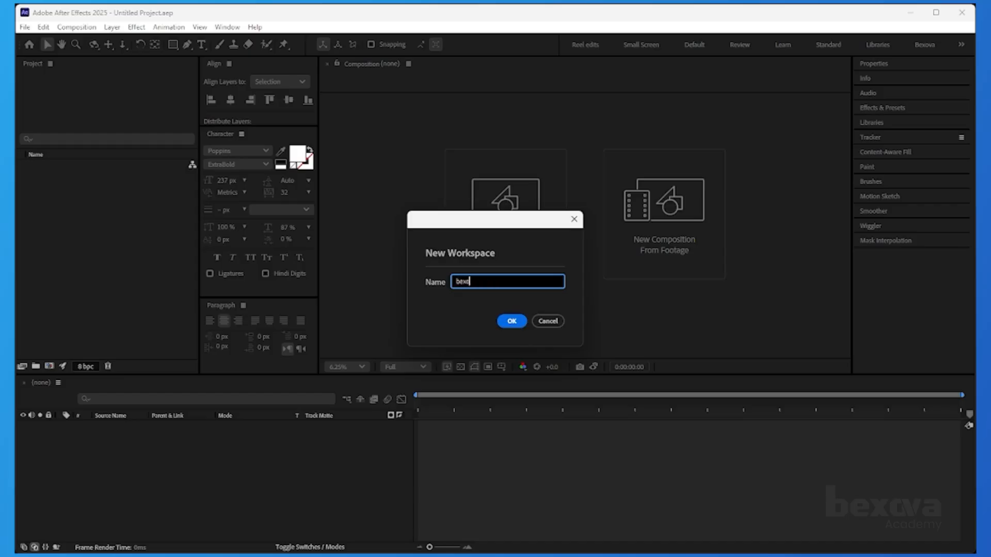
{"action": "type", "text": "va-C1"}
{"action": "left_click", "coordinate": [512, 321]}
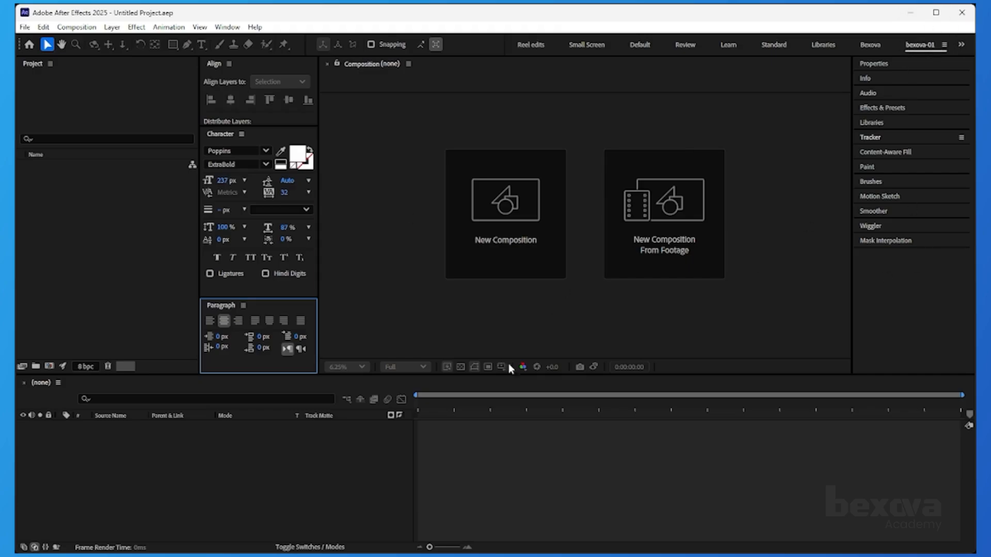
Switch to the All Panels workspace and return to the bexova-01 workspace to compare their layouts.
{"action": "left_click", "coordinate": [227, 27]}
{"action": "mouse_move", "coordinate": [411, 45]}
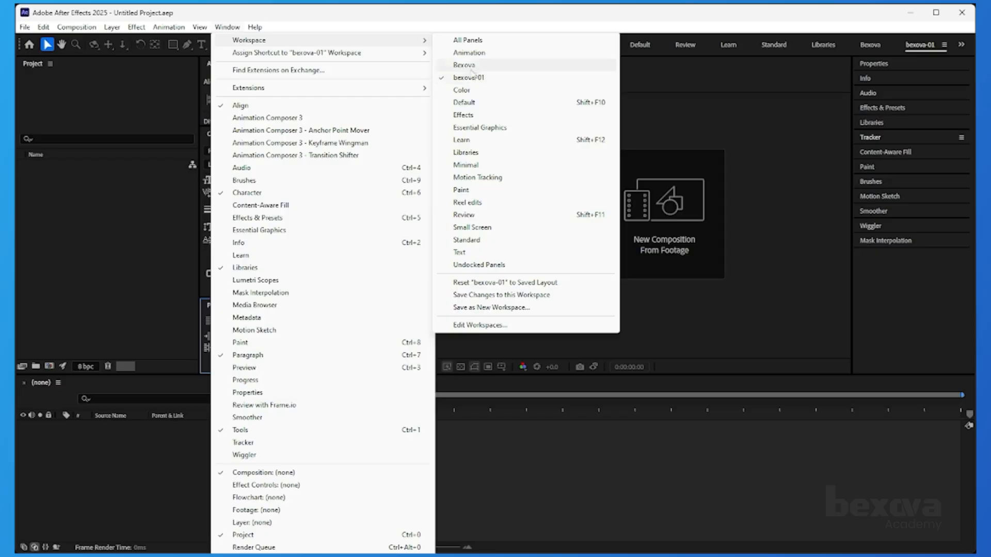
{"action": "left_click", "coordinate": [467, 40]}
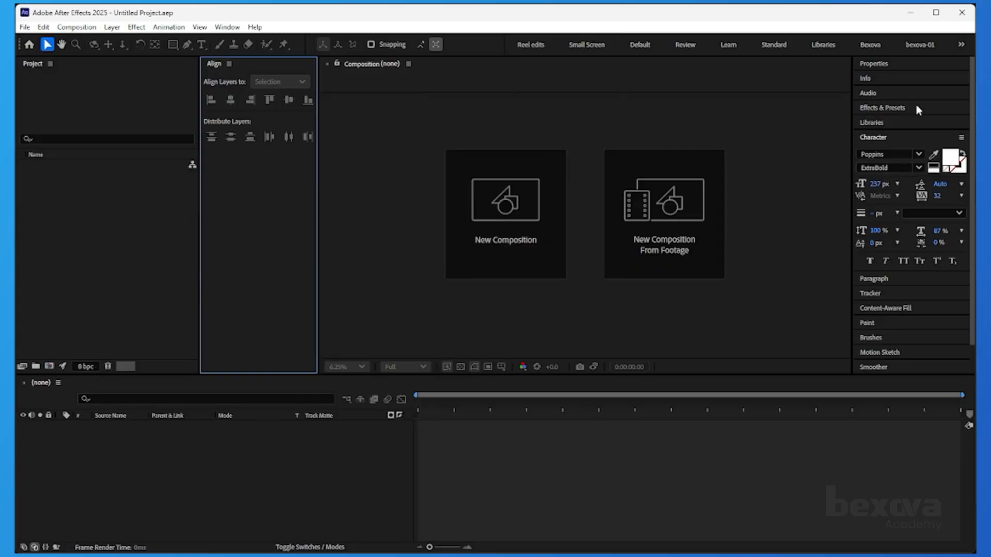
{"action": "left_click", "coordinate": [236, 29]}
{"action": "mouse_move", "coordinate": [276, 41]}
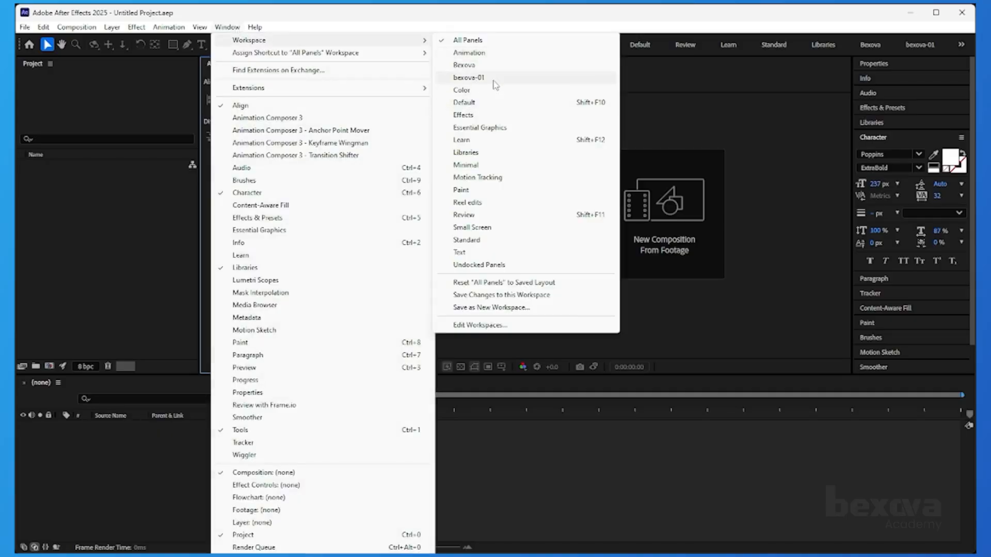
{"action": "left_click", "coordinate": [496, 84]}
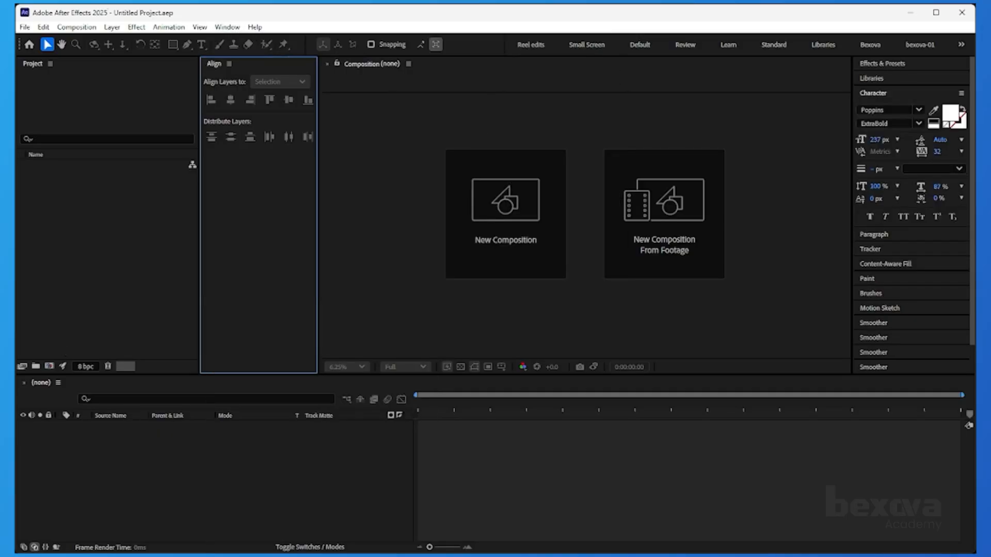